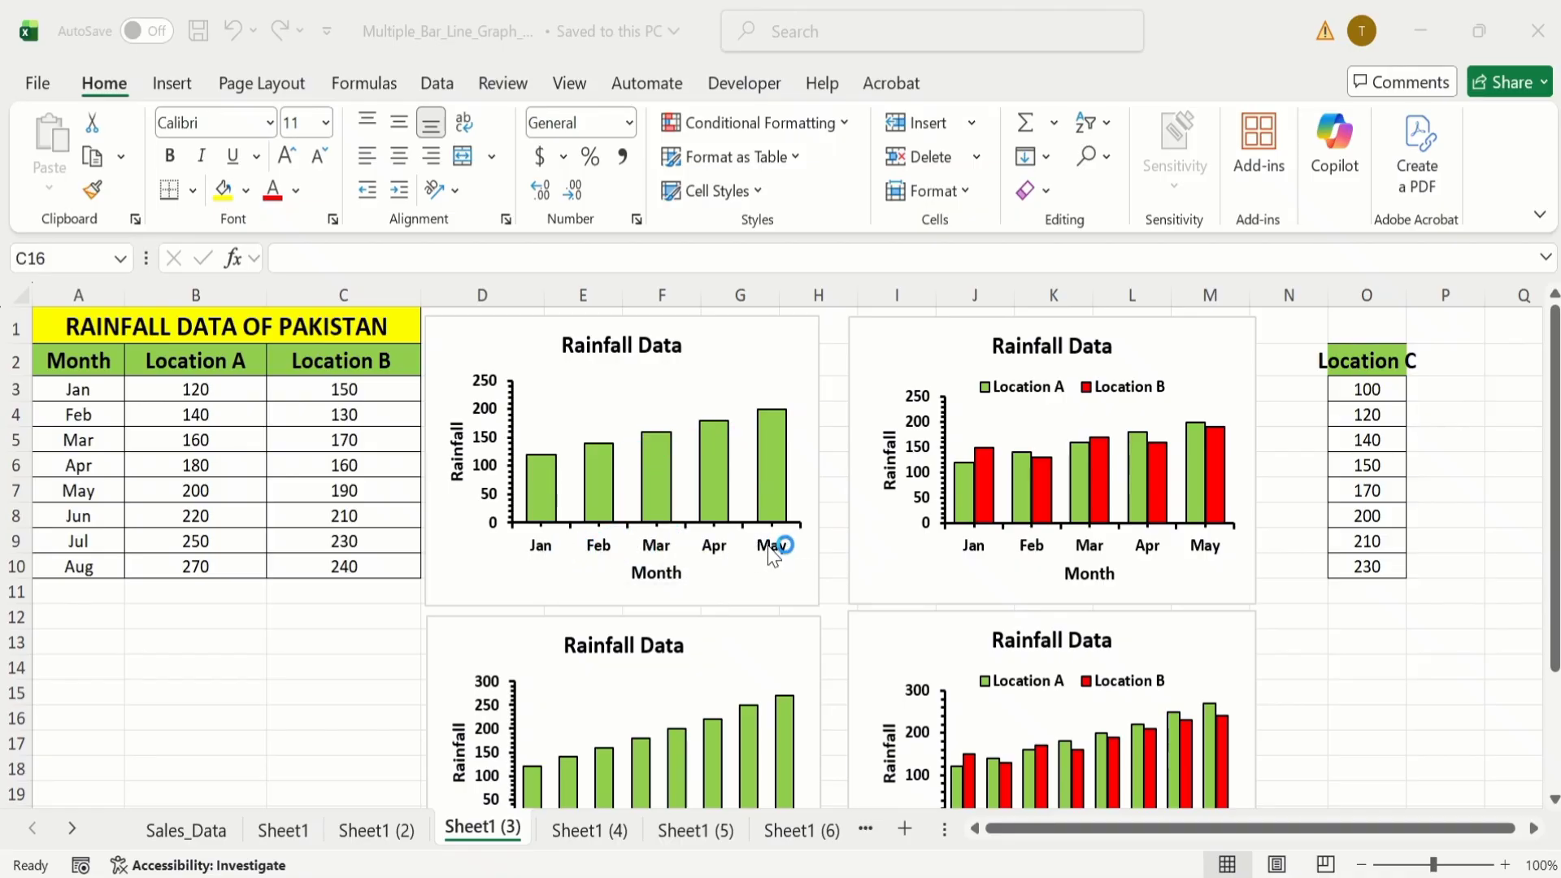
Compare the upper rainfall charts with the lower ones, for Location A alone and for Locations A and B together.
click(1553, 418)
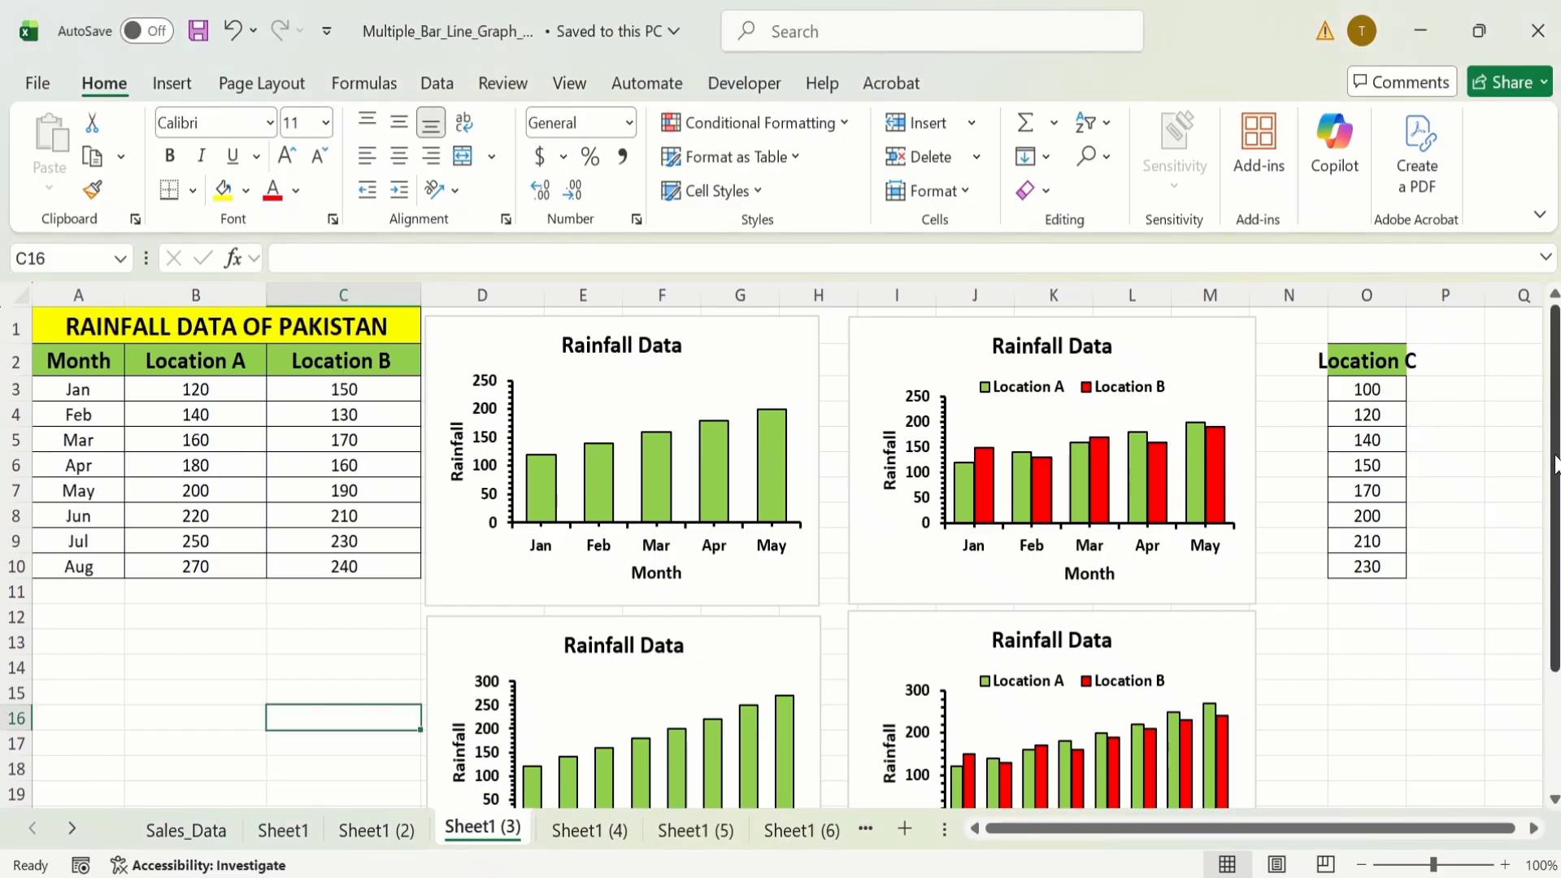
drag(1555, 481, 1554, 572)
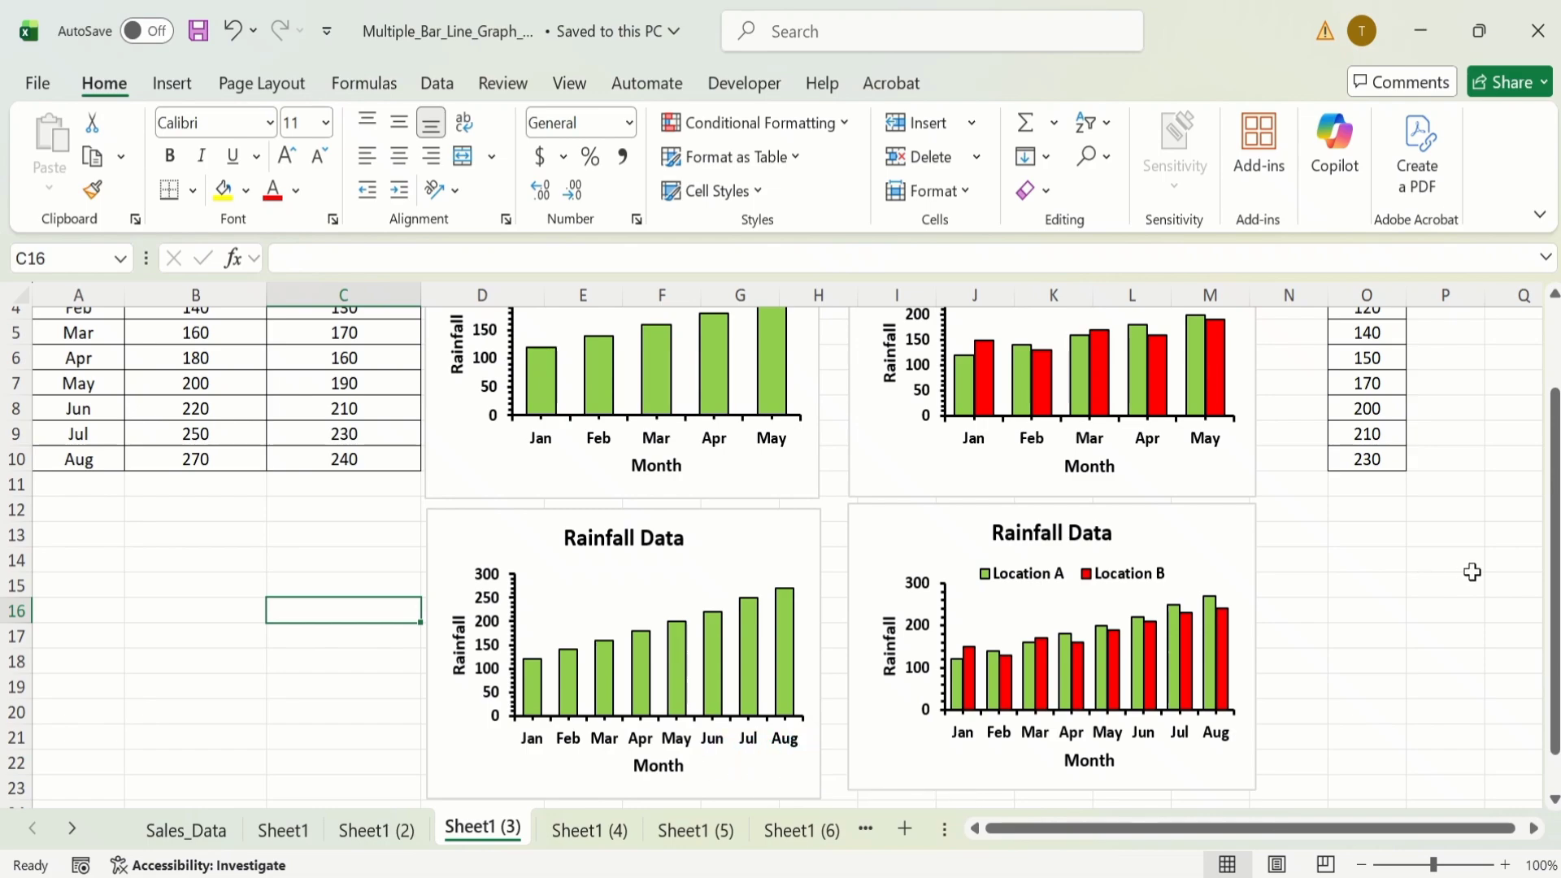
drag(1553, 547, 1551, 482)
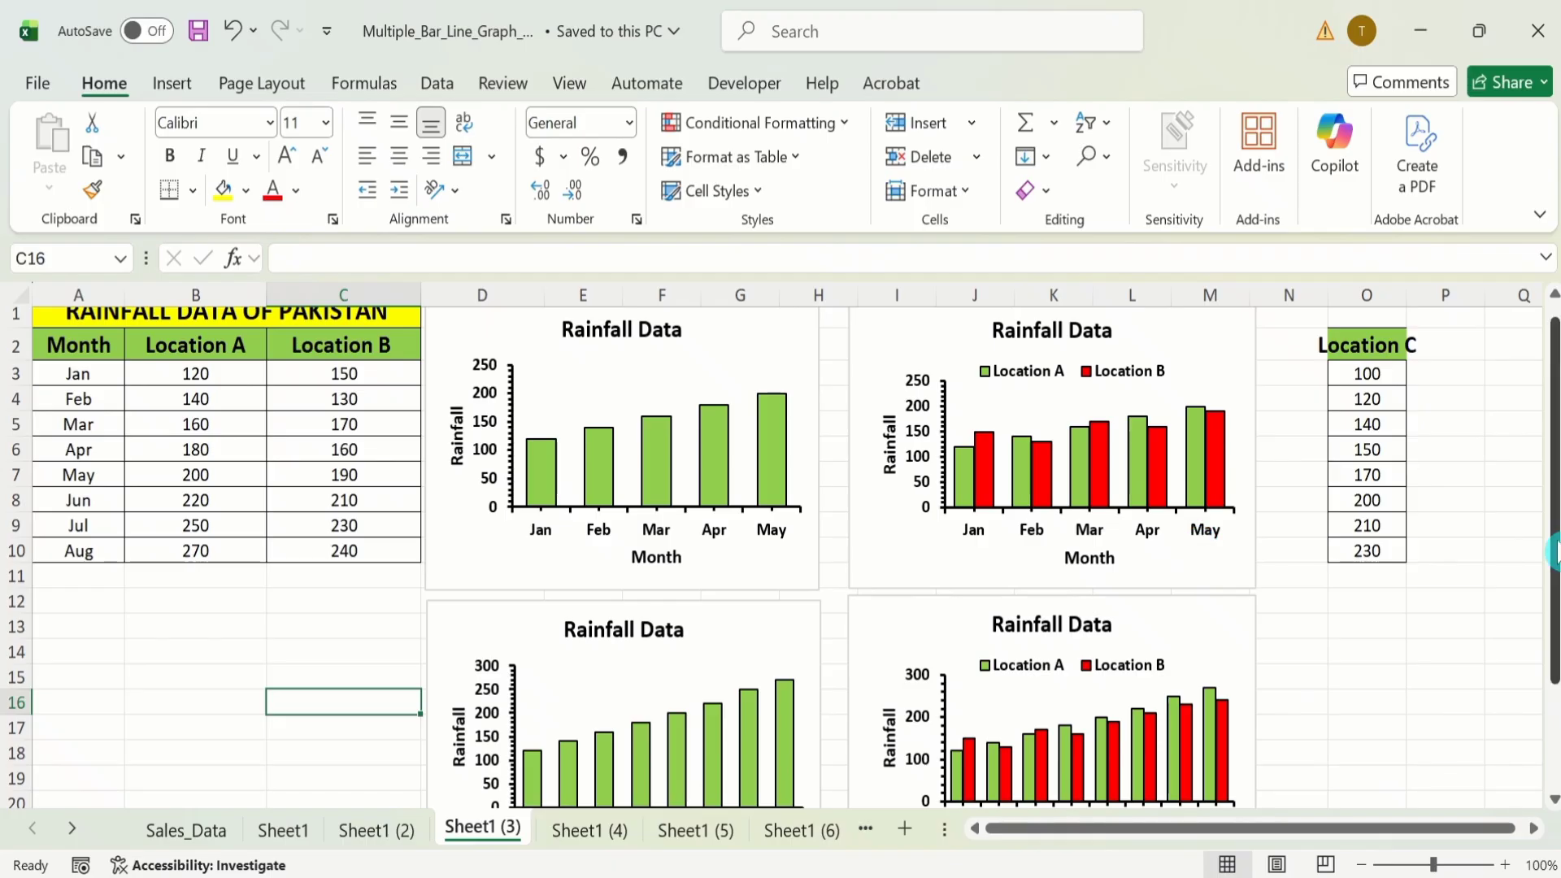
drag(1553, 549, 1553, 591)
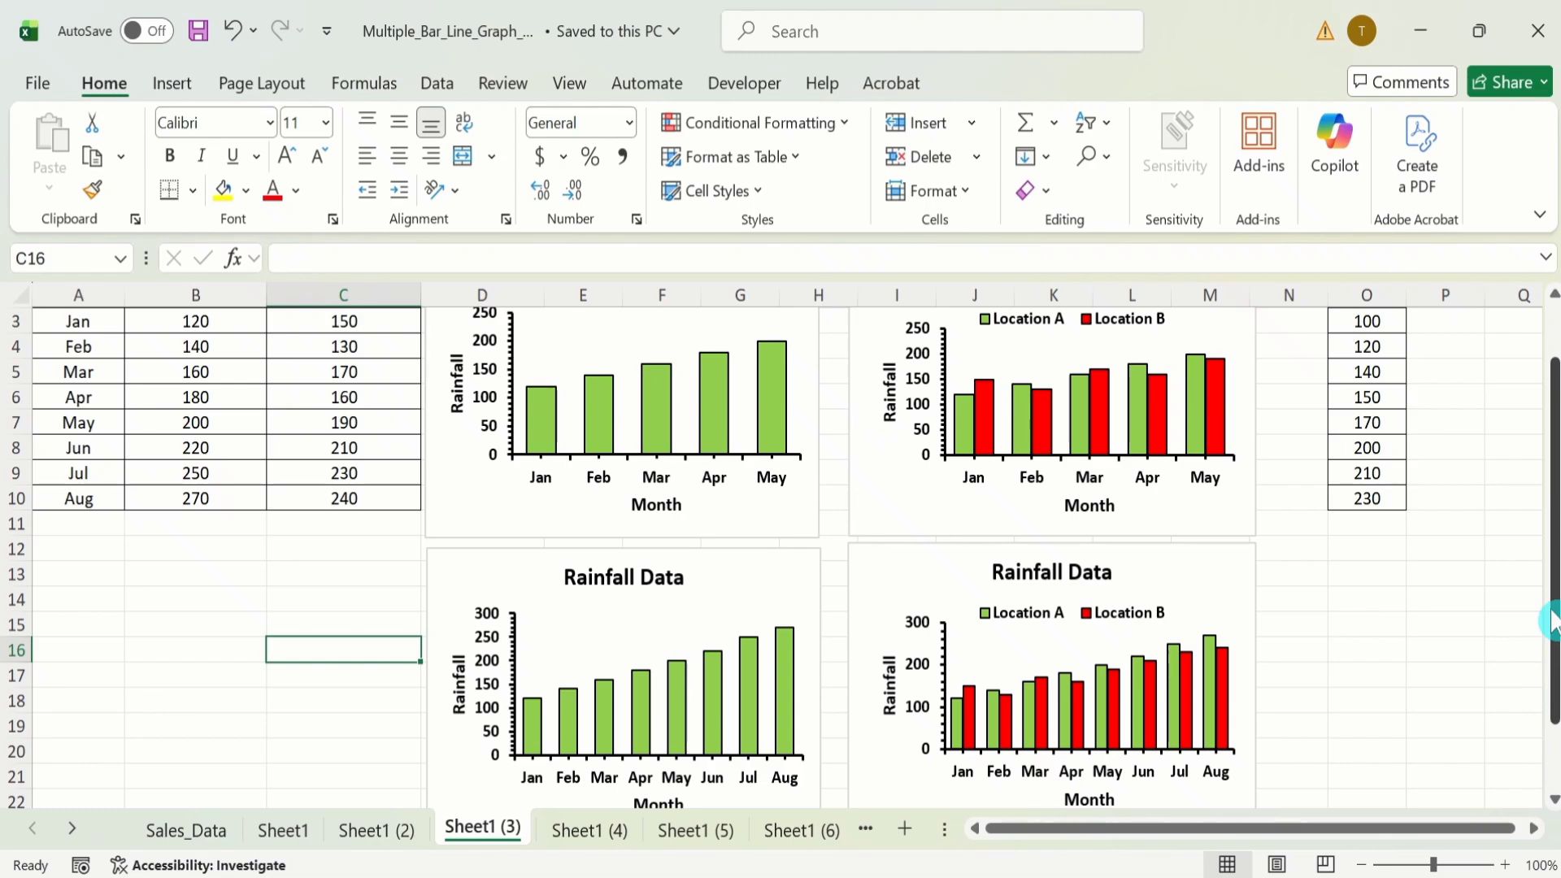
drag(1553, 621, 1553, 608)
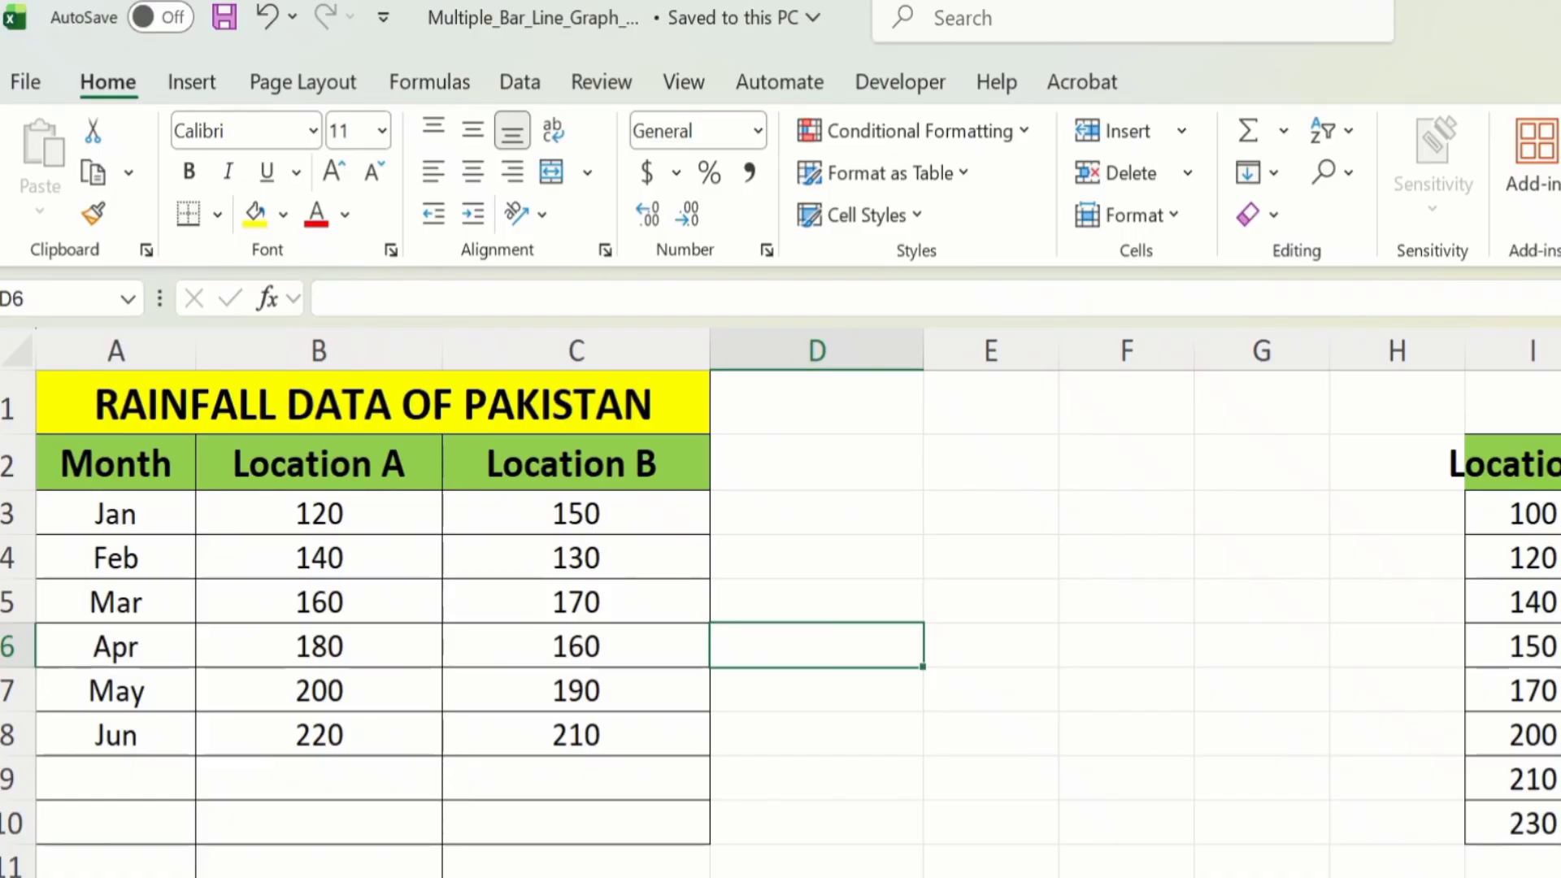
Insert a 2-D clustered column chart of the Month and Location A data in A2:B8, shrunk and placed beside the table.
click(375, 737)
drag(375, 737, 174, 475)
click(200, 84)
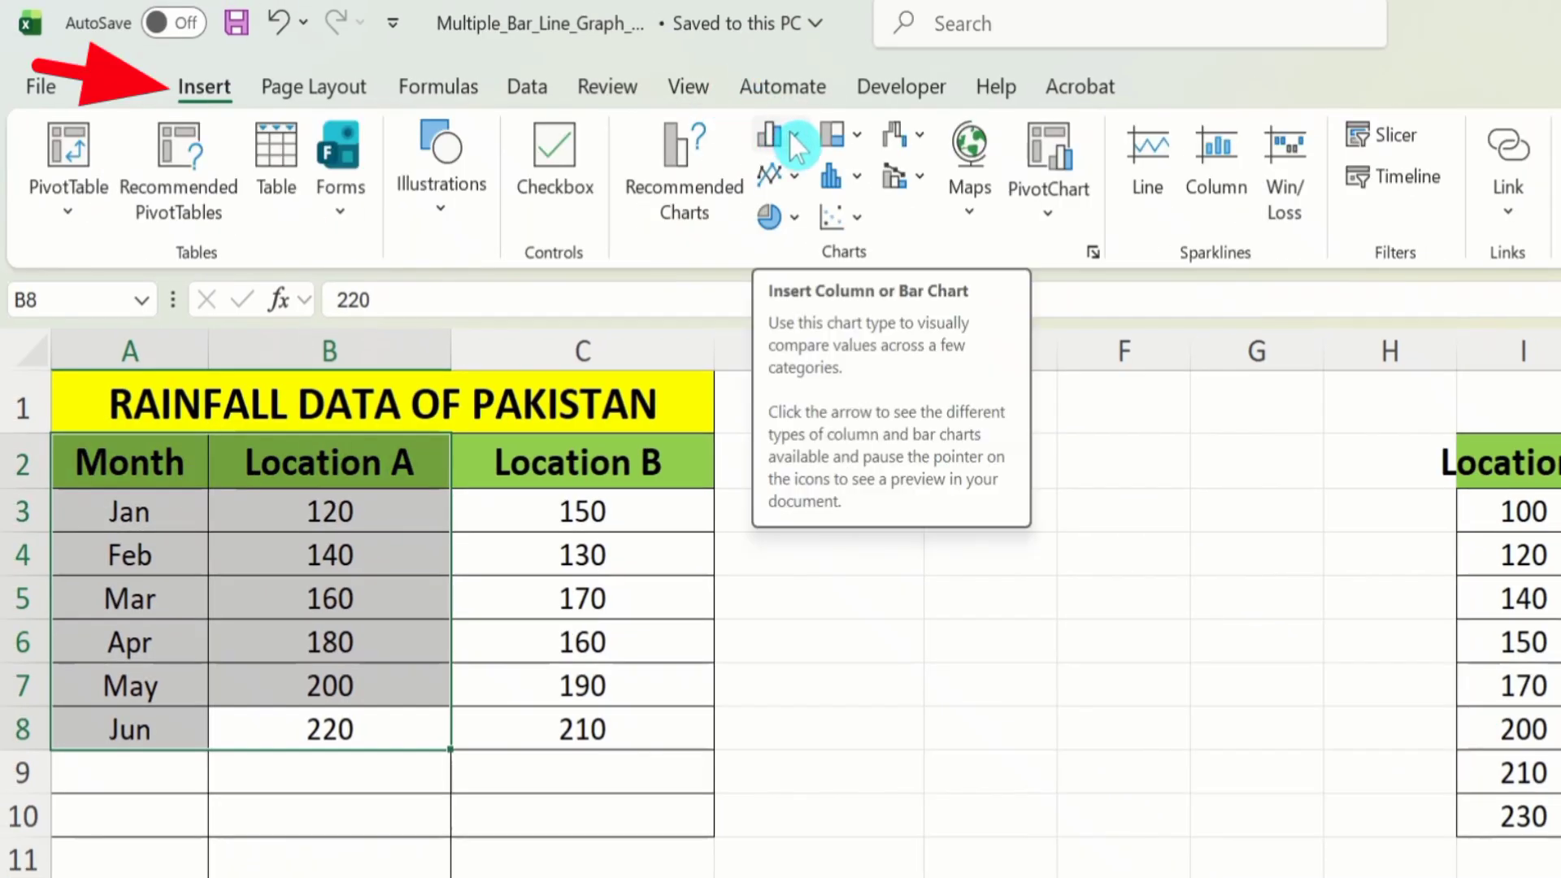
click(792, 133)
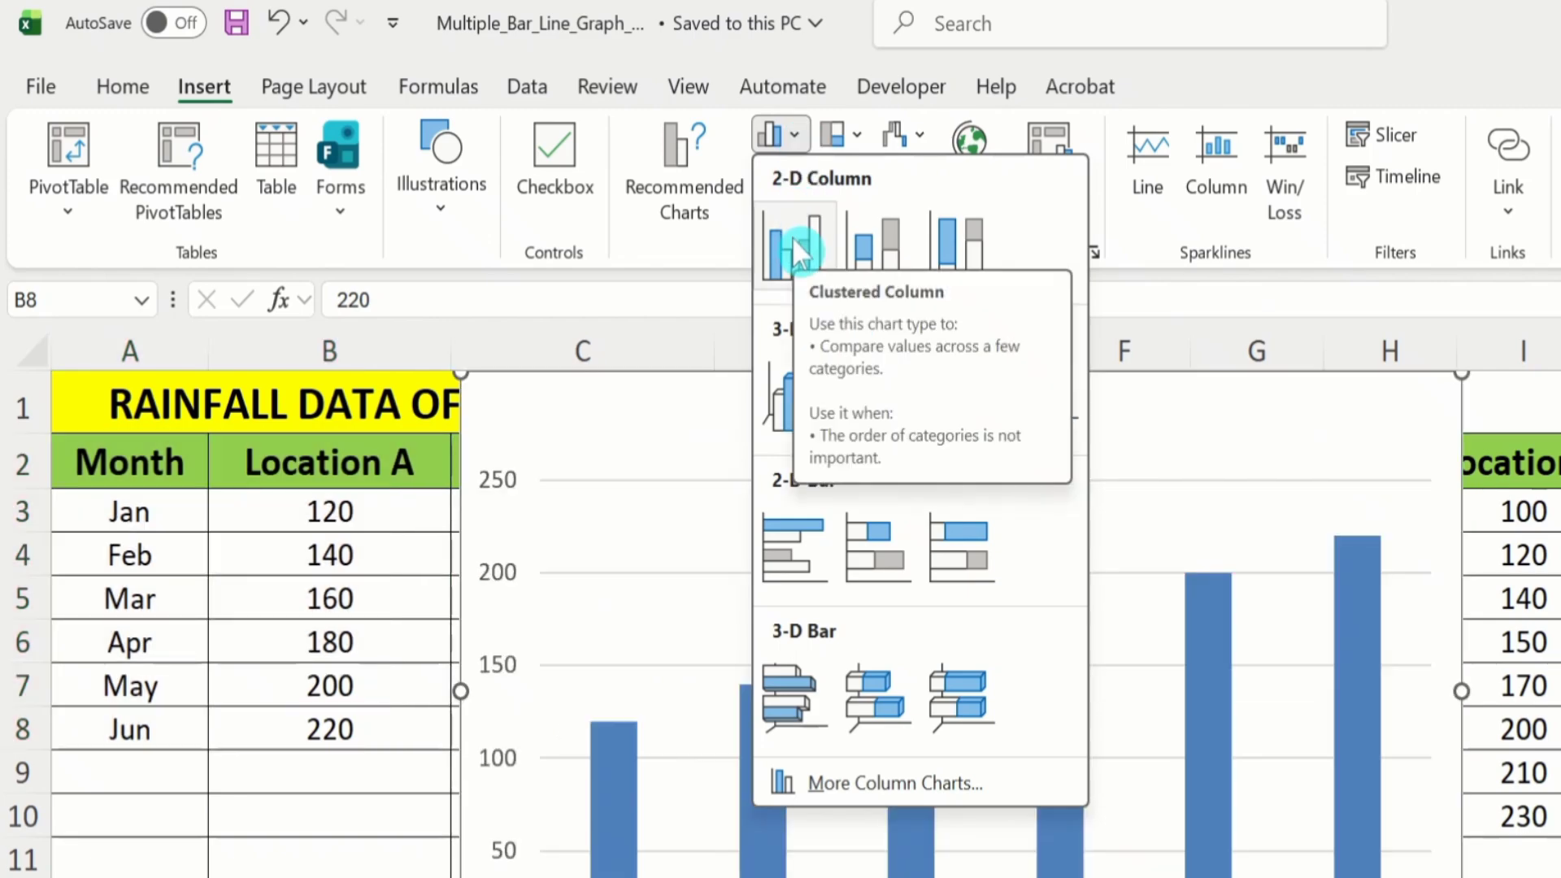
click(792, 237)
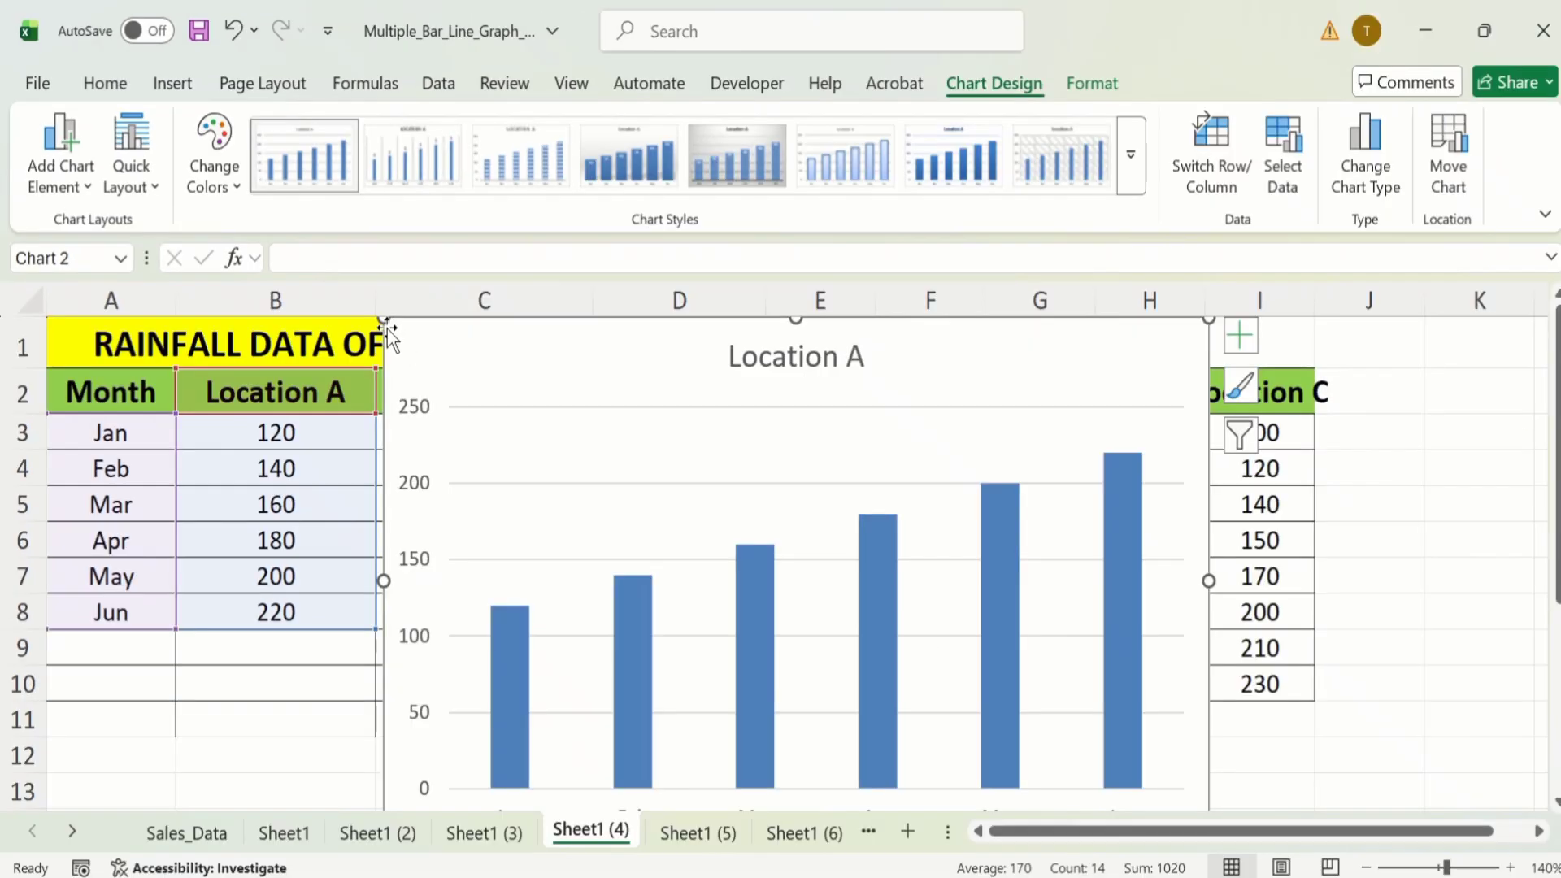
drag(383, 318, 670, 348)
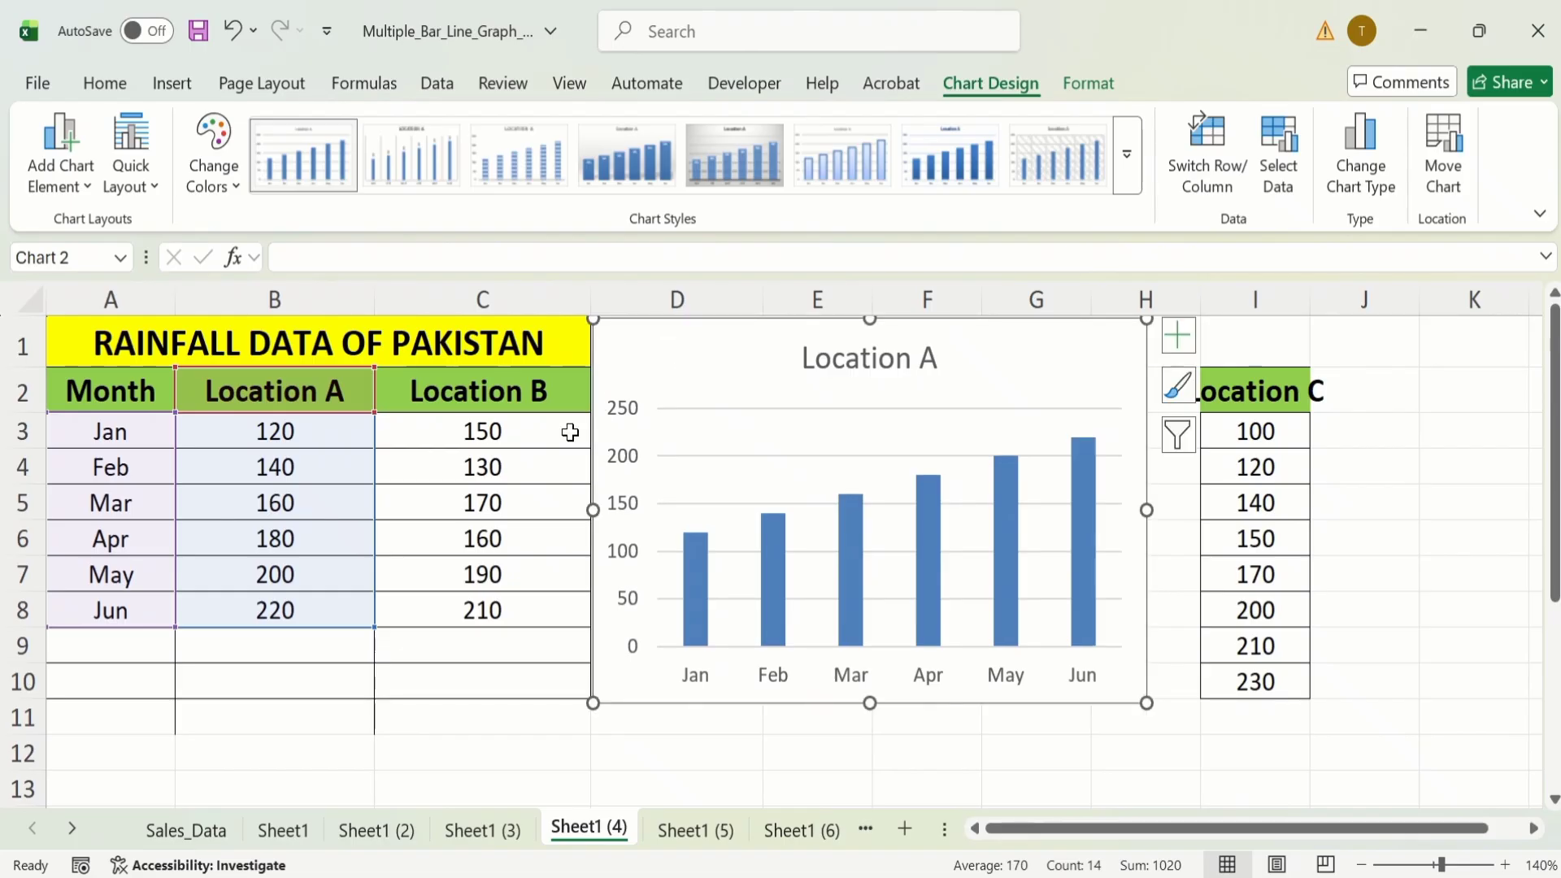
Insert a 2-D clustered column chart of A2:C8 covering both locations, shrunk and placed to the right of the Location A chart.
click(522, 608)
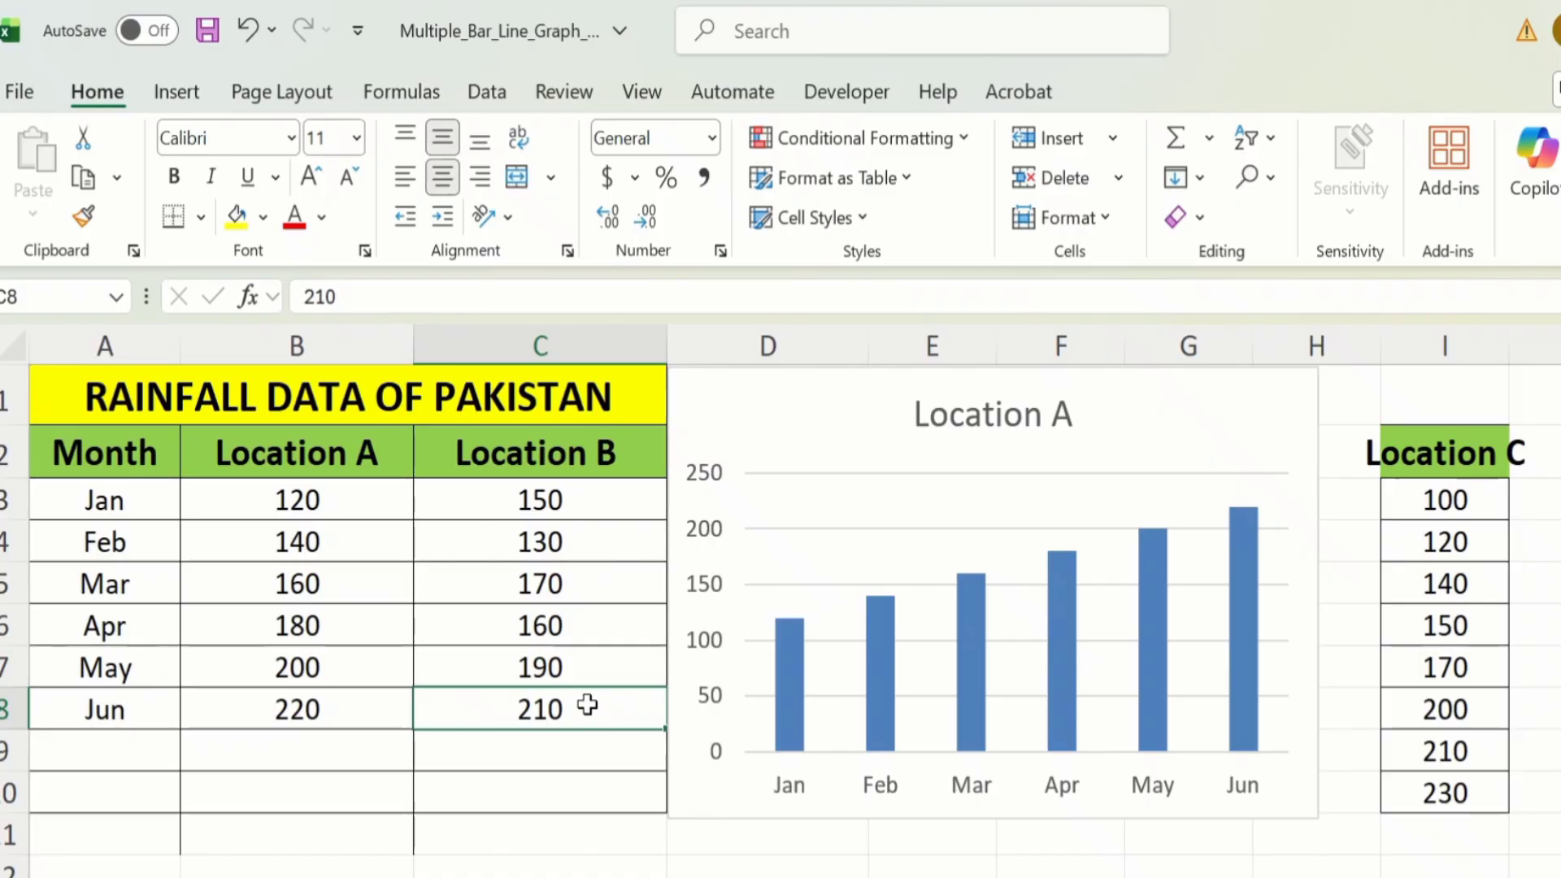
drag(593, 705, 167, 463)
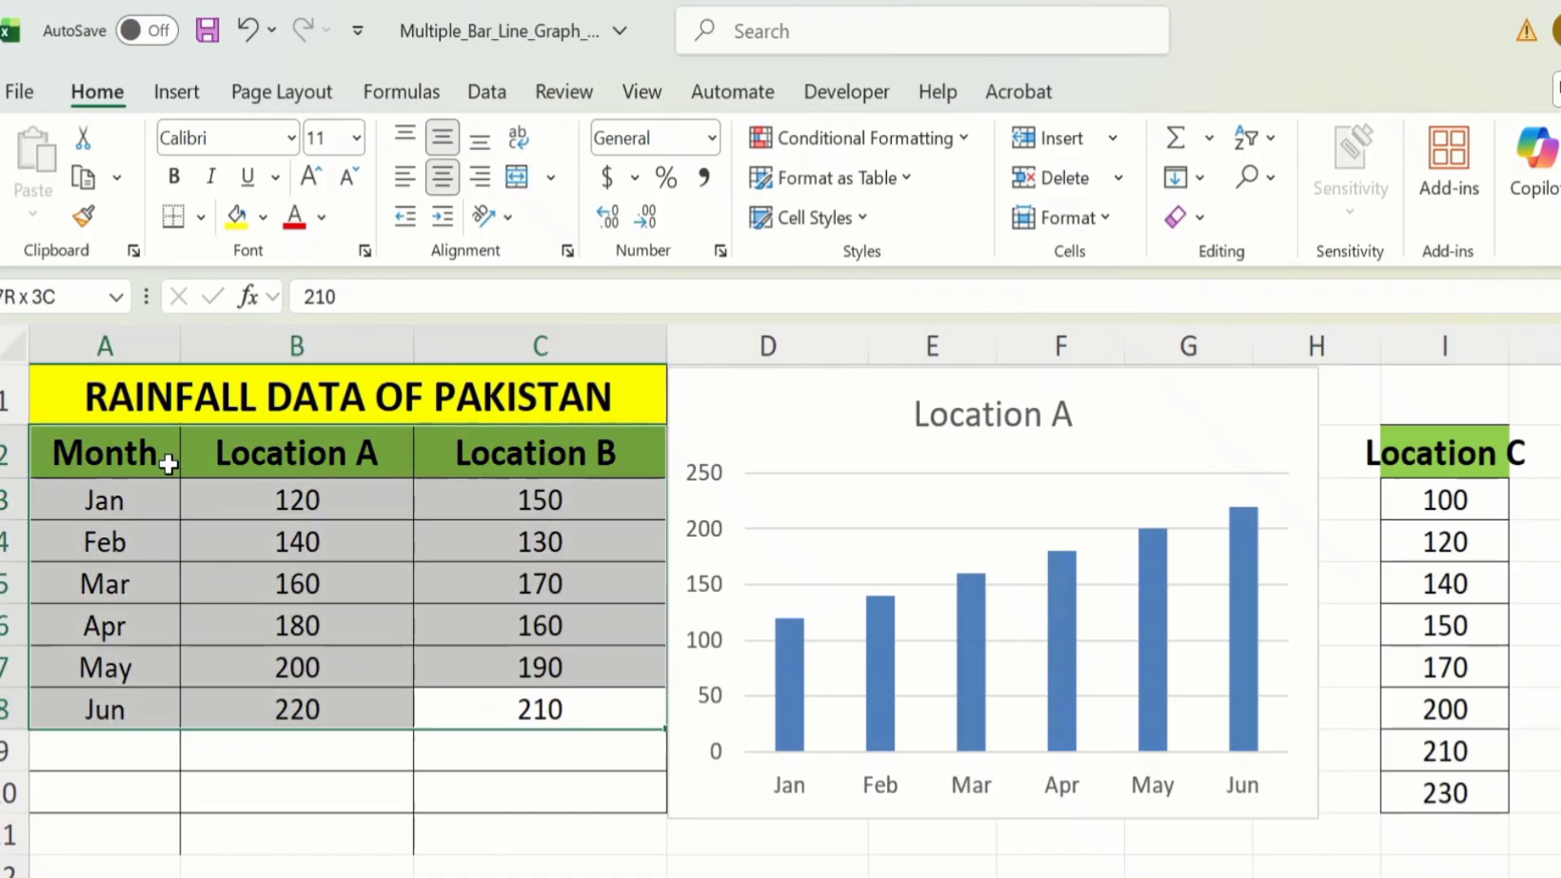
click(178, 94)
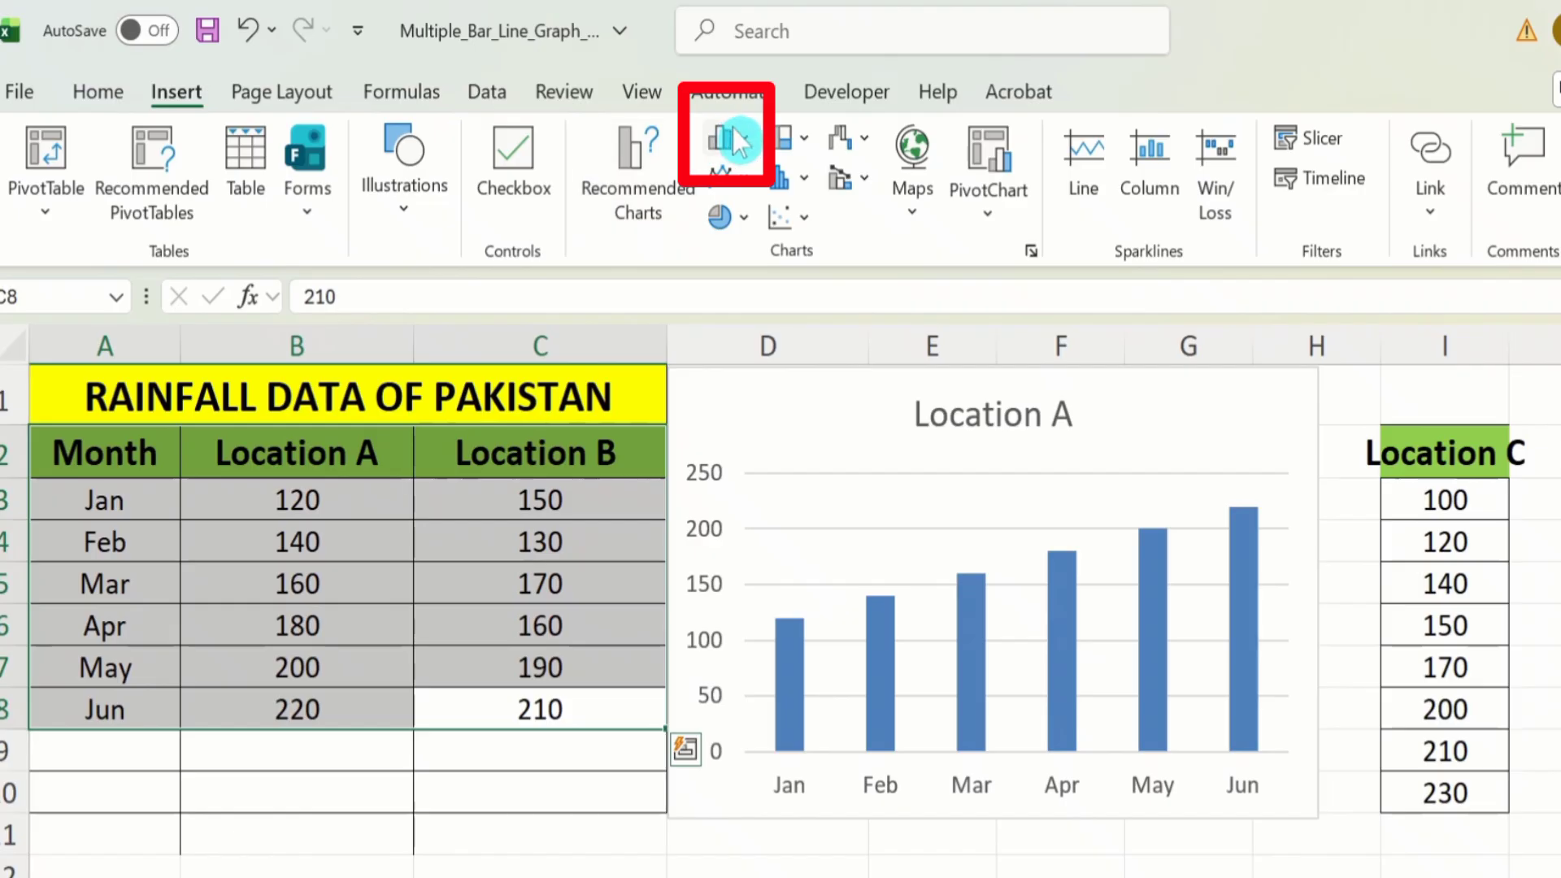
click(749, 147)
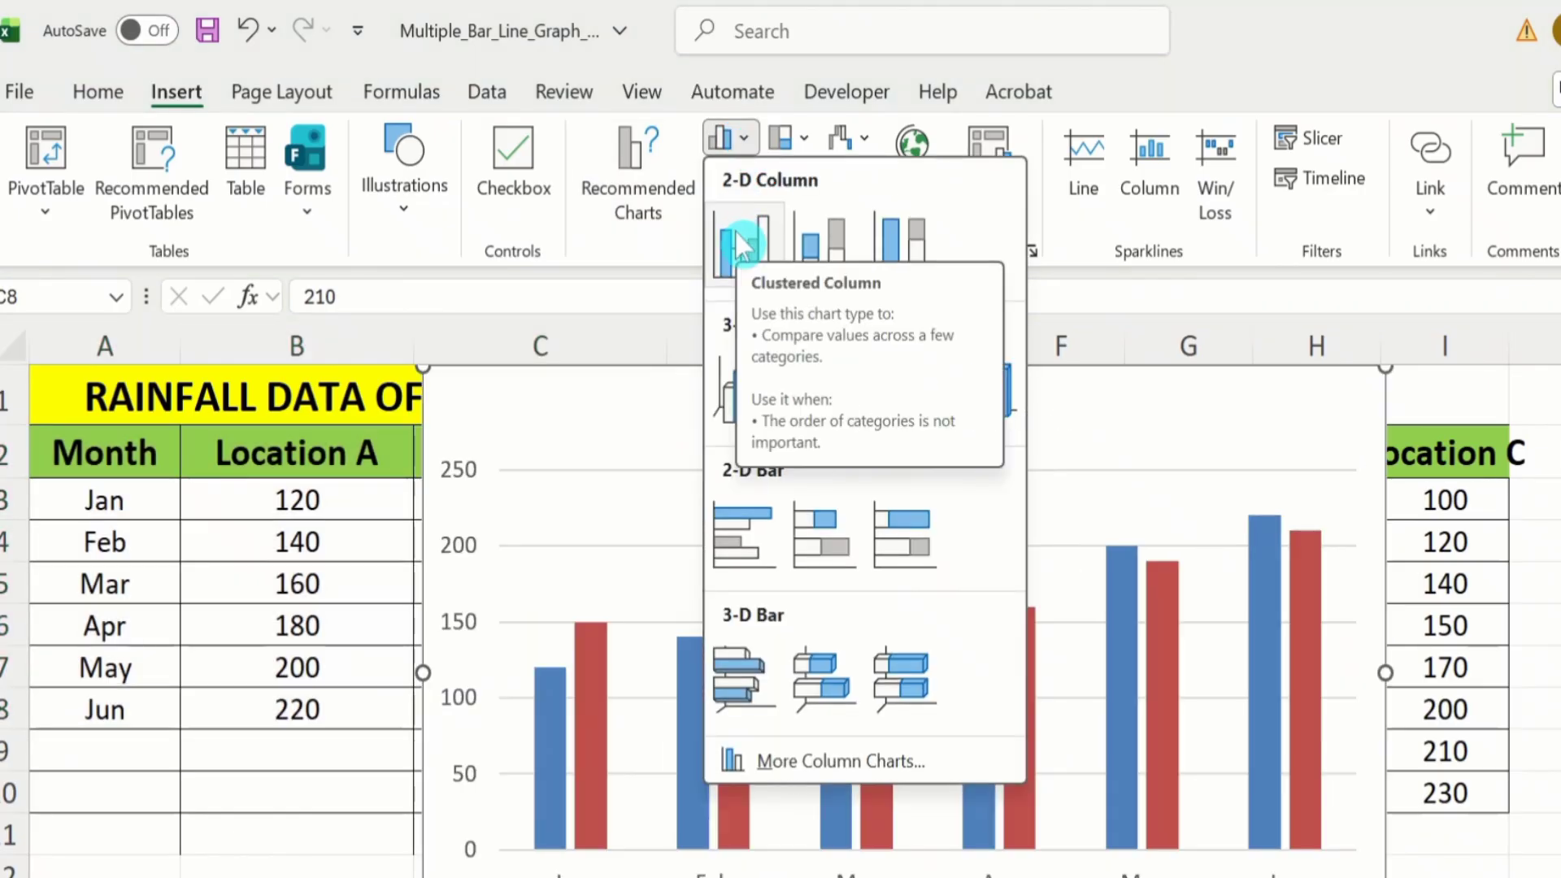
click(740, 243)
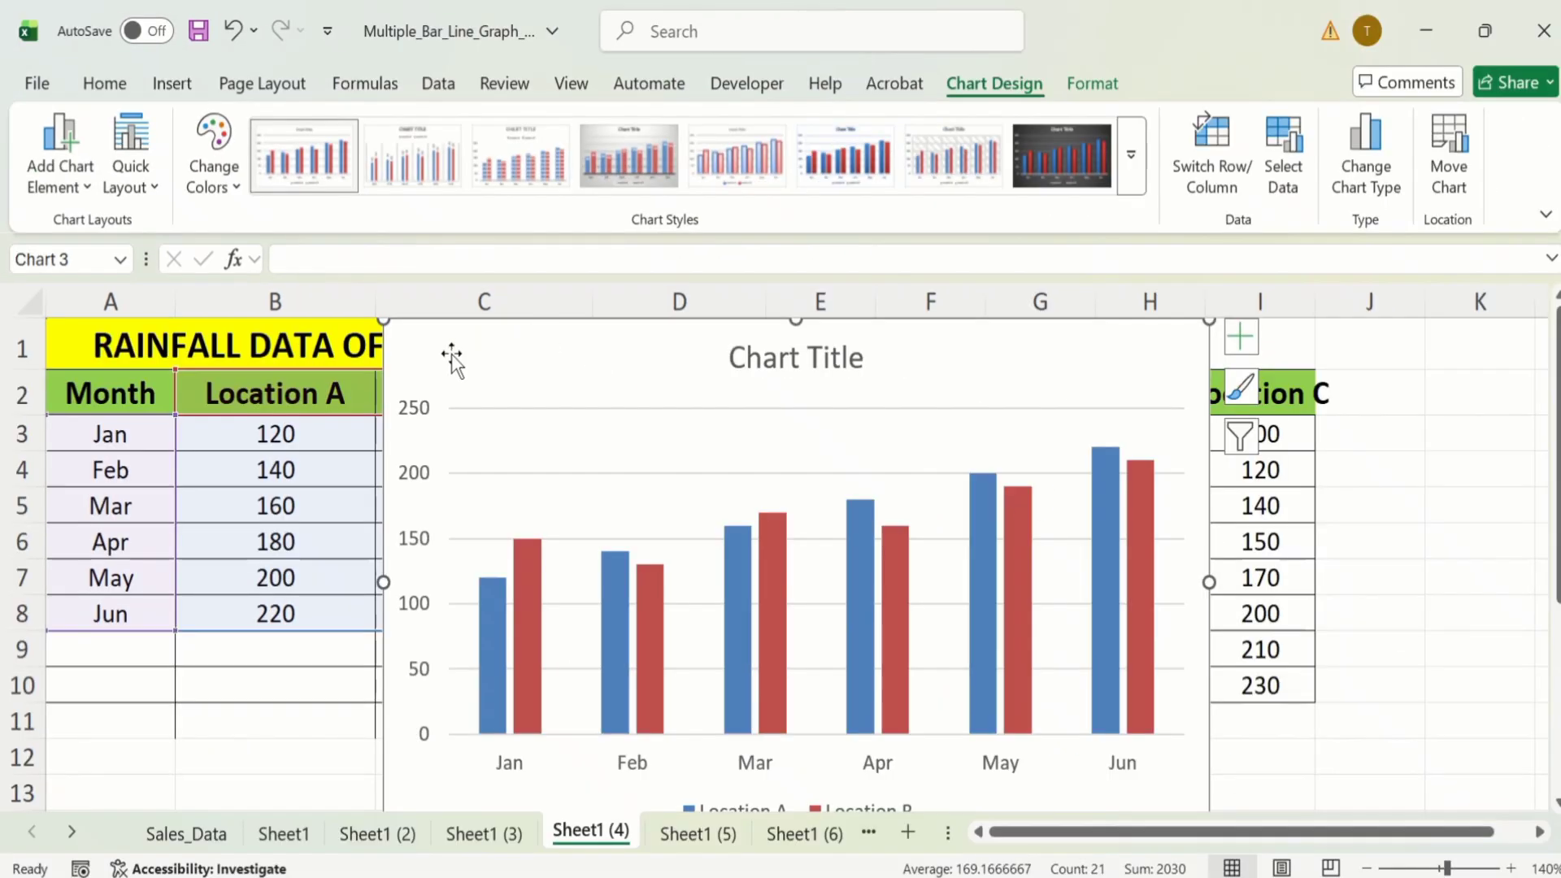
drag(383, 321, 644, 402)
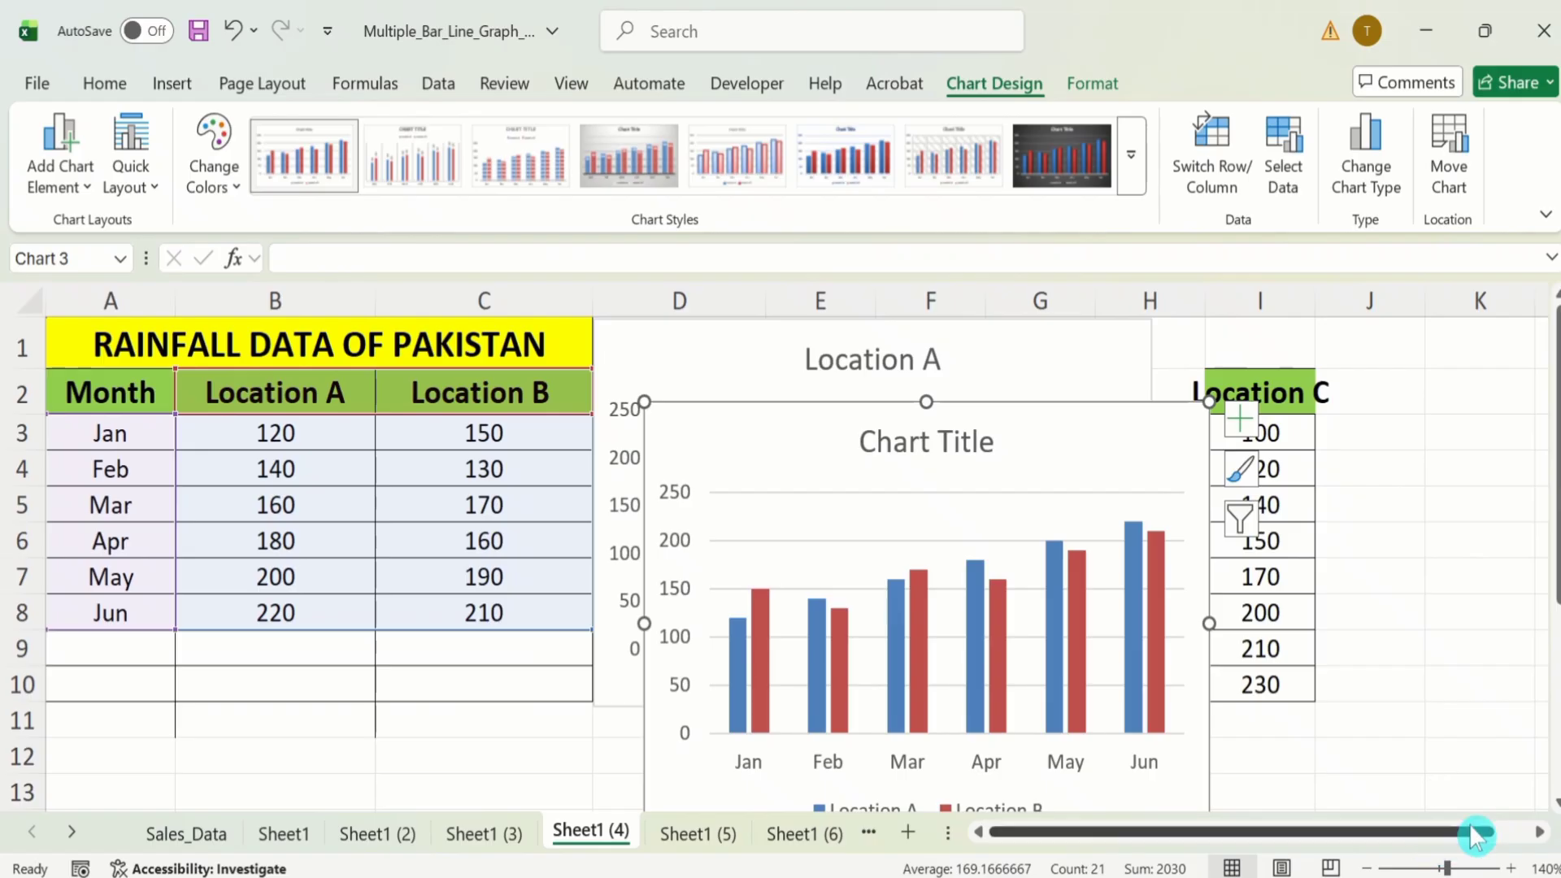
double_click(1539, 832)
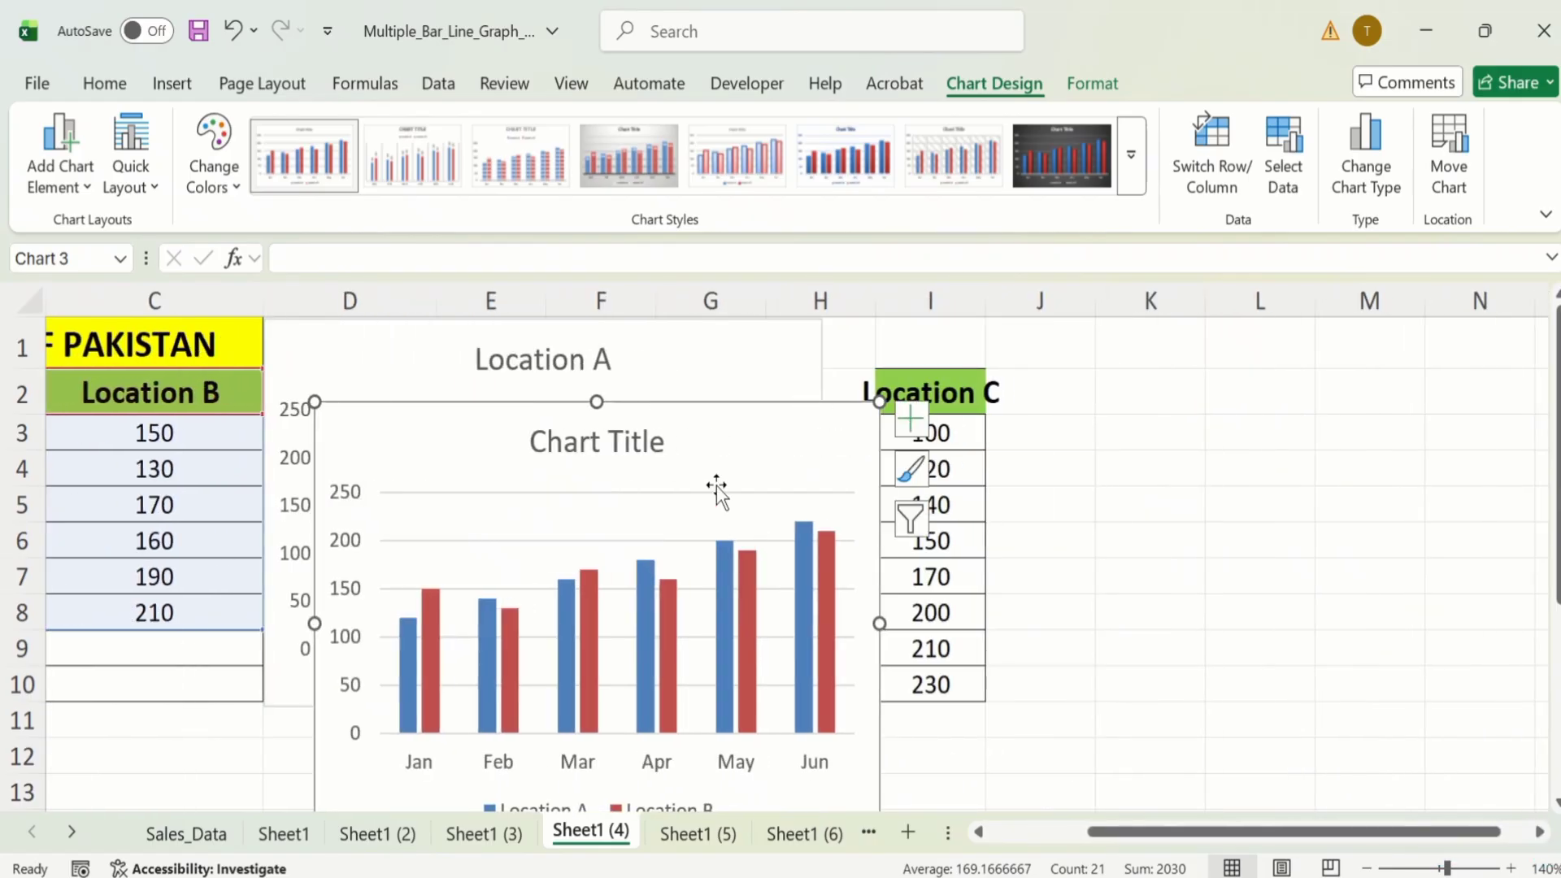
drag(725, 425, 1246, 342)
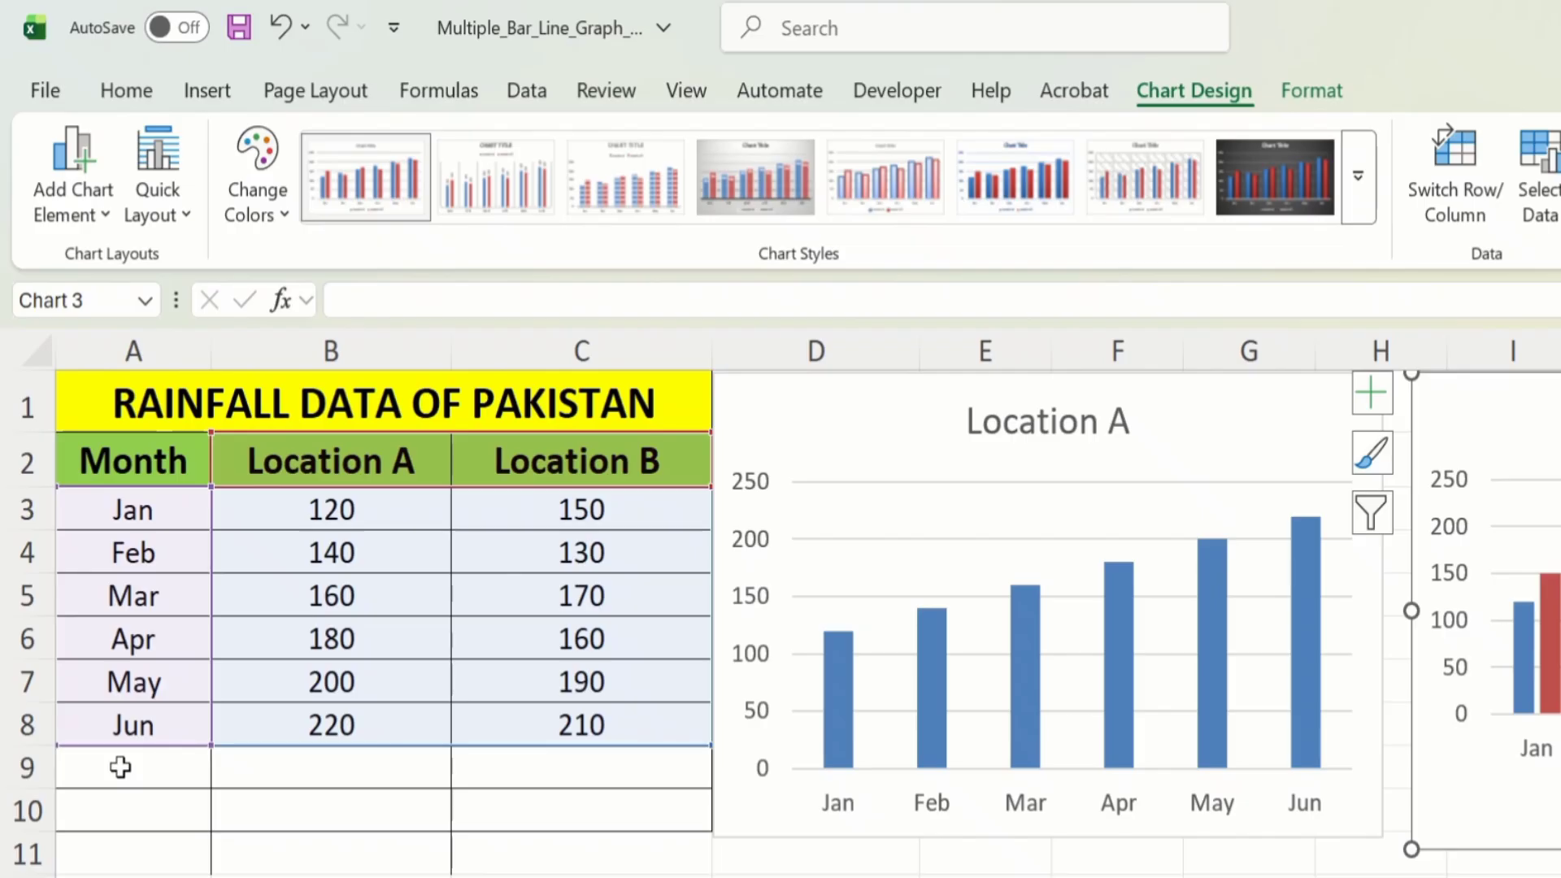
Add the months Jul and Aug to the Month column in A9 and A10.
click(100, 645)
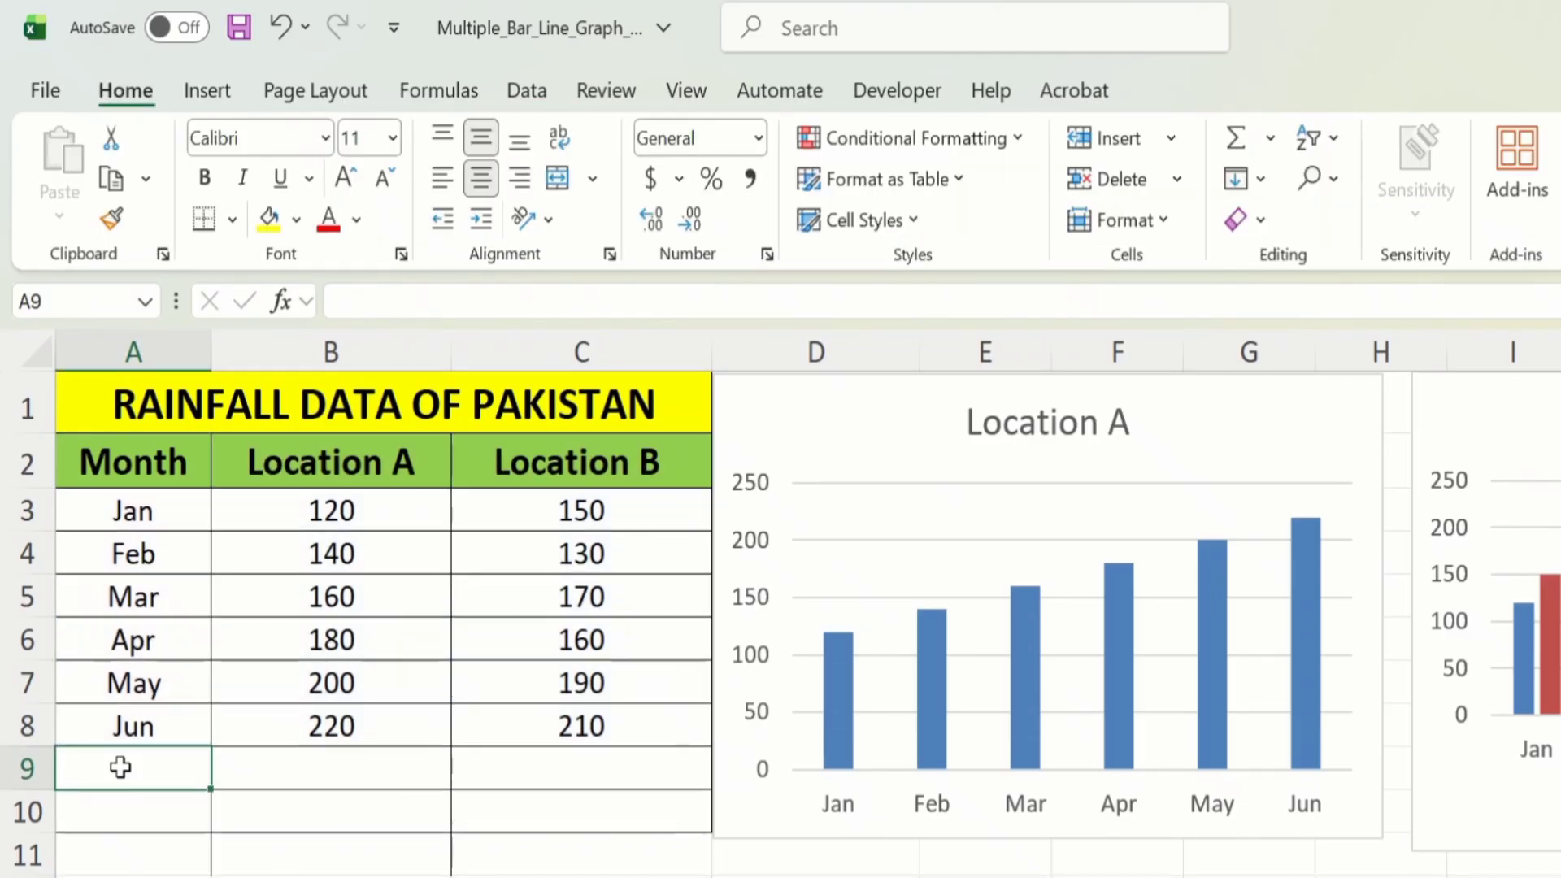
text(Jul)
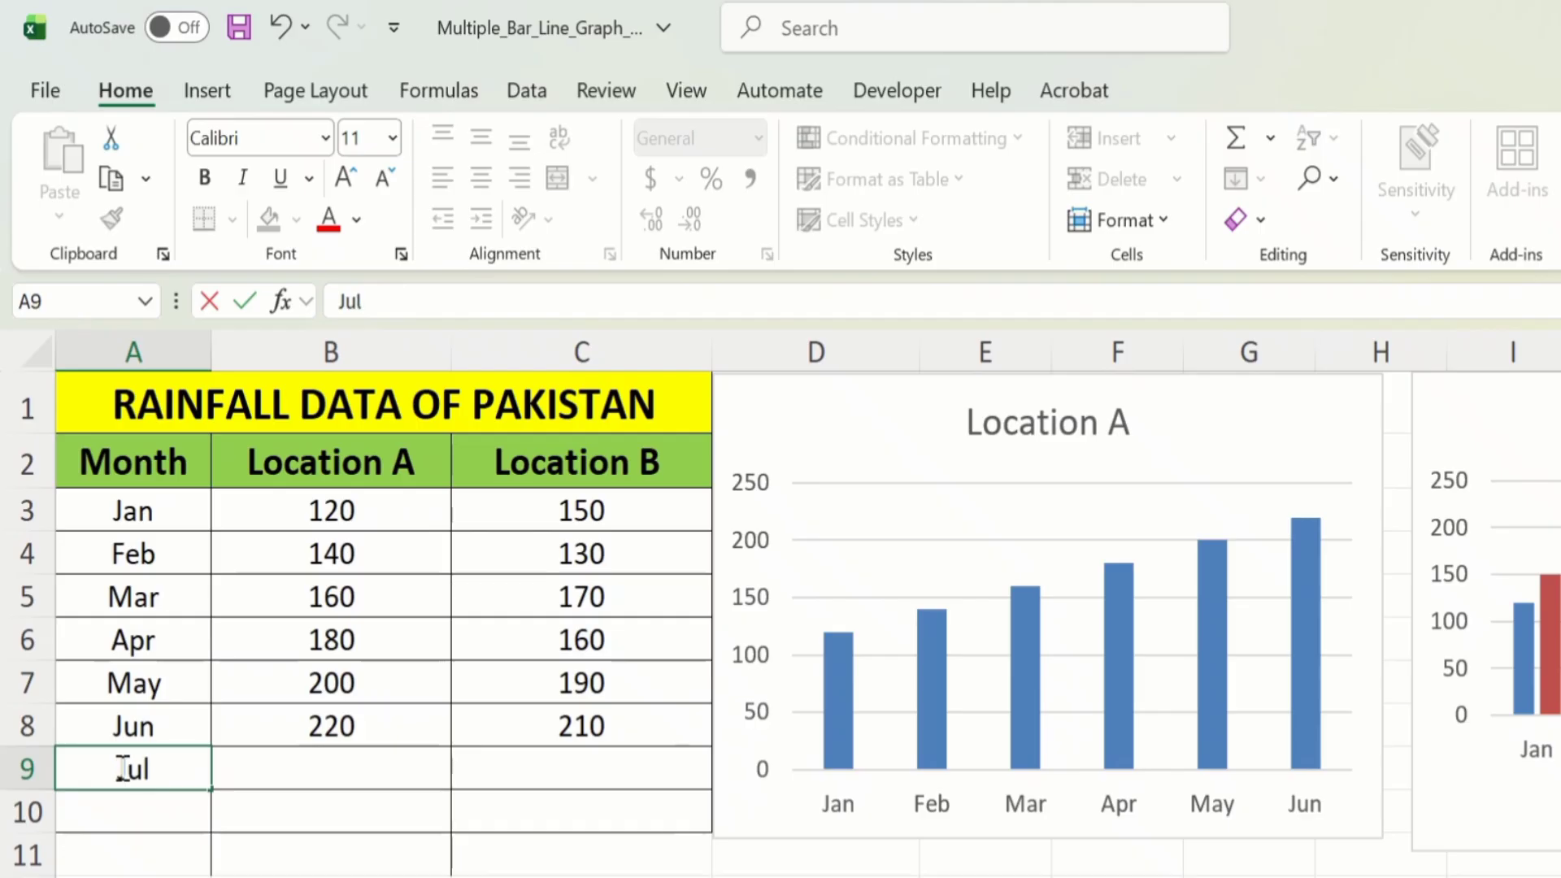
key(Return)
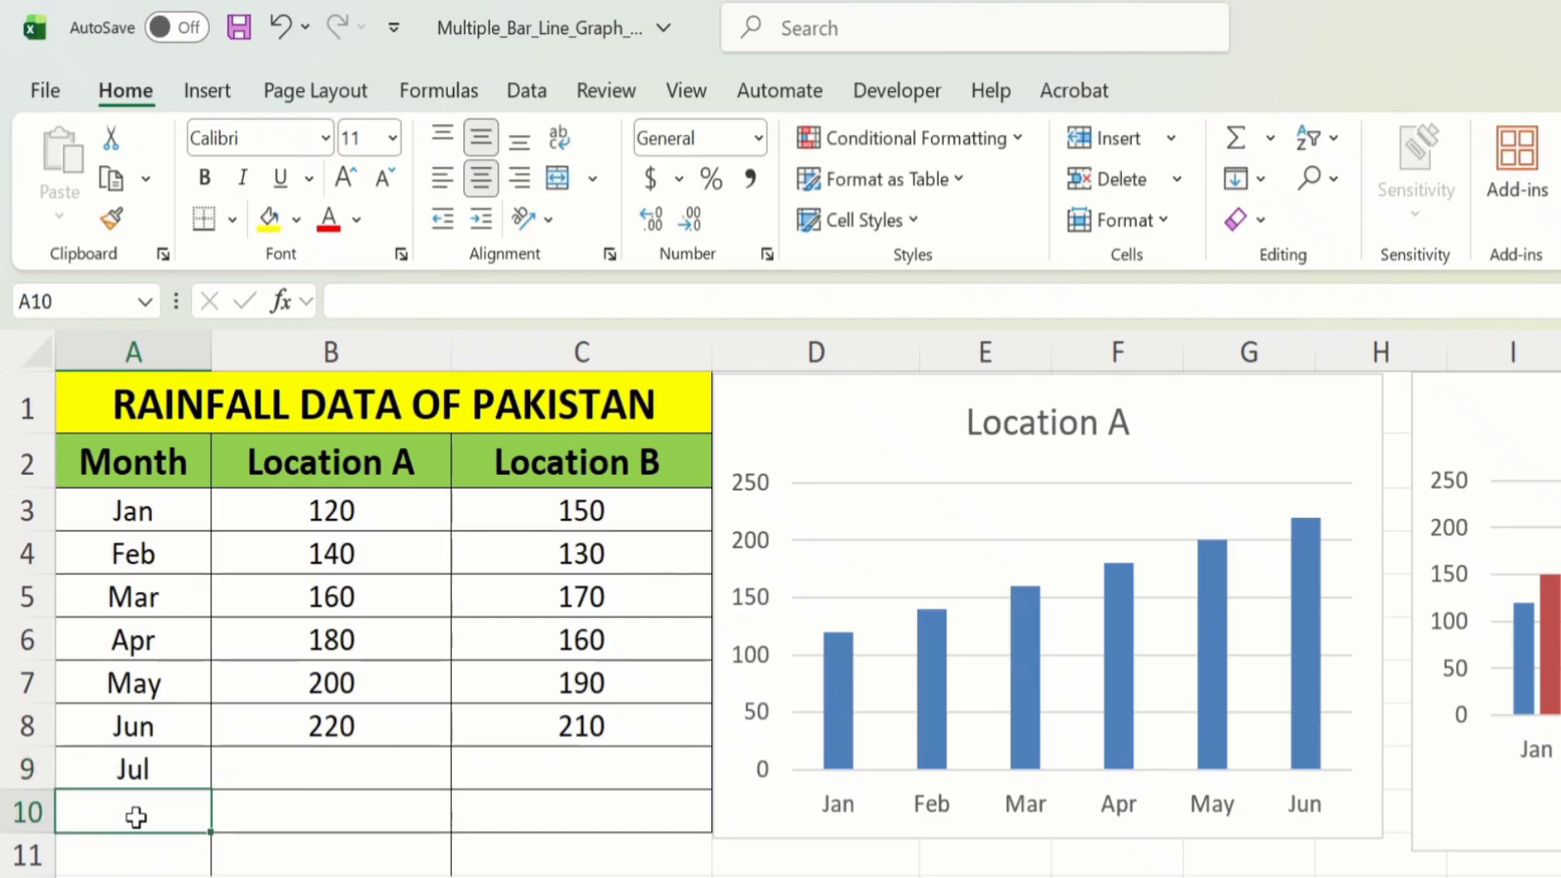
text(Au)
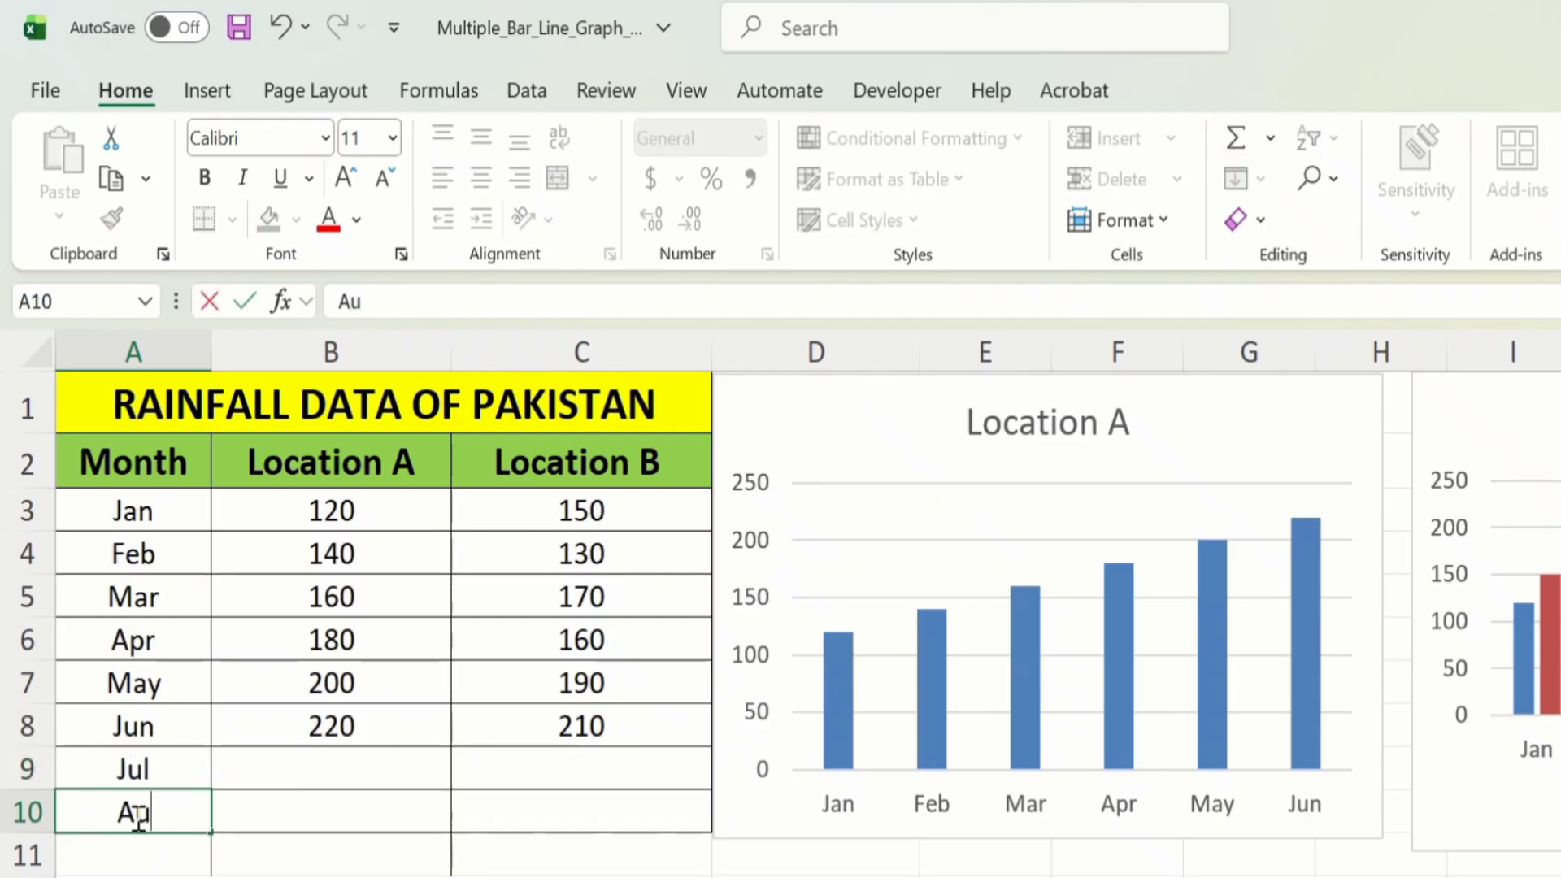
text(g)
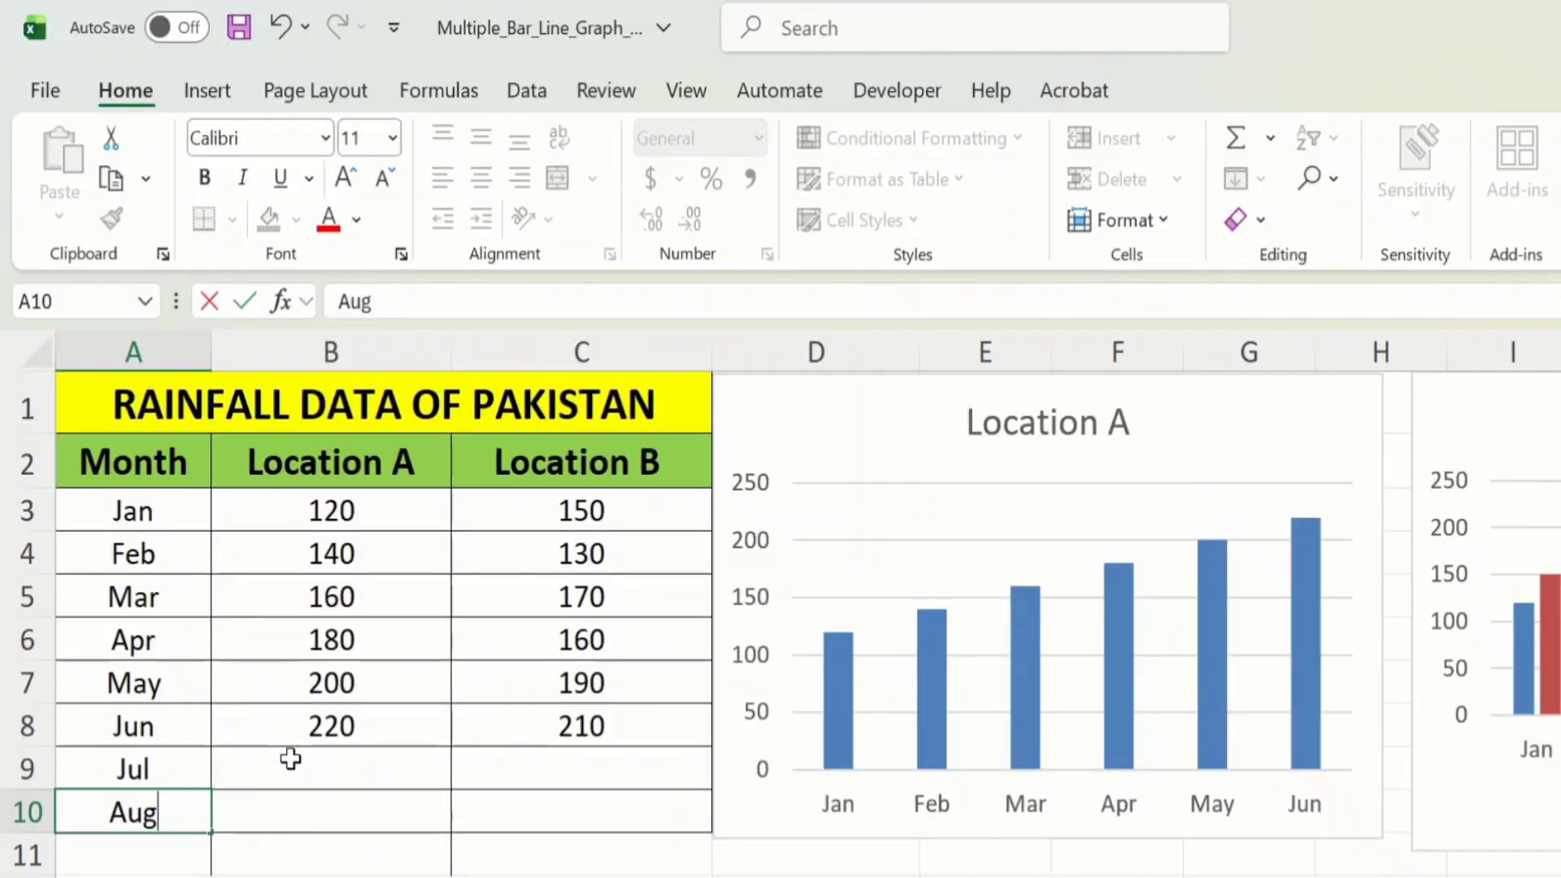
Enter the Location A rainfall values 230 for Jul and 250 for Aug.
click(326, 777)
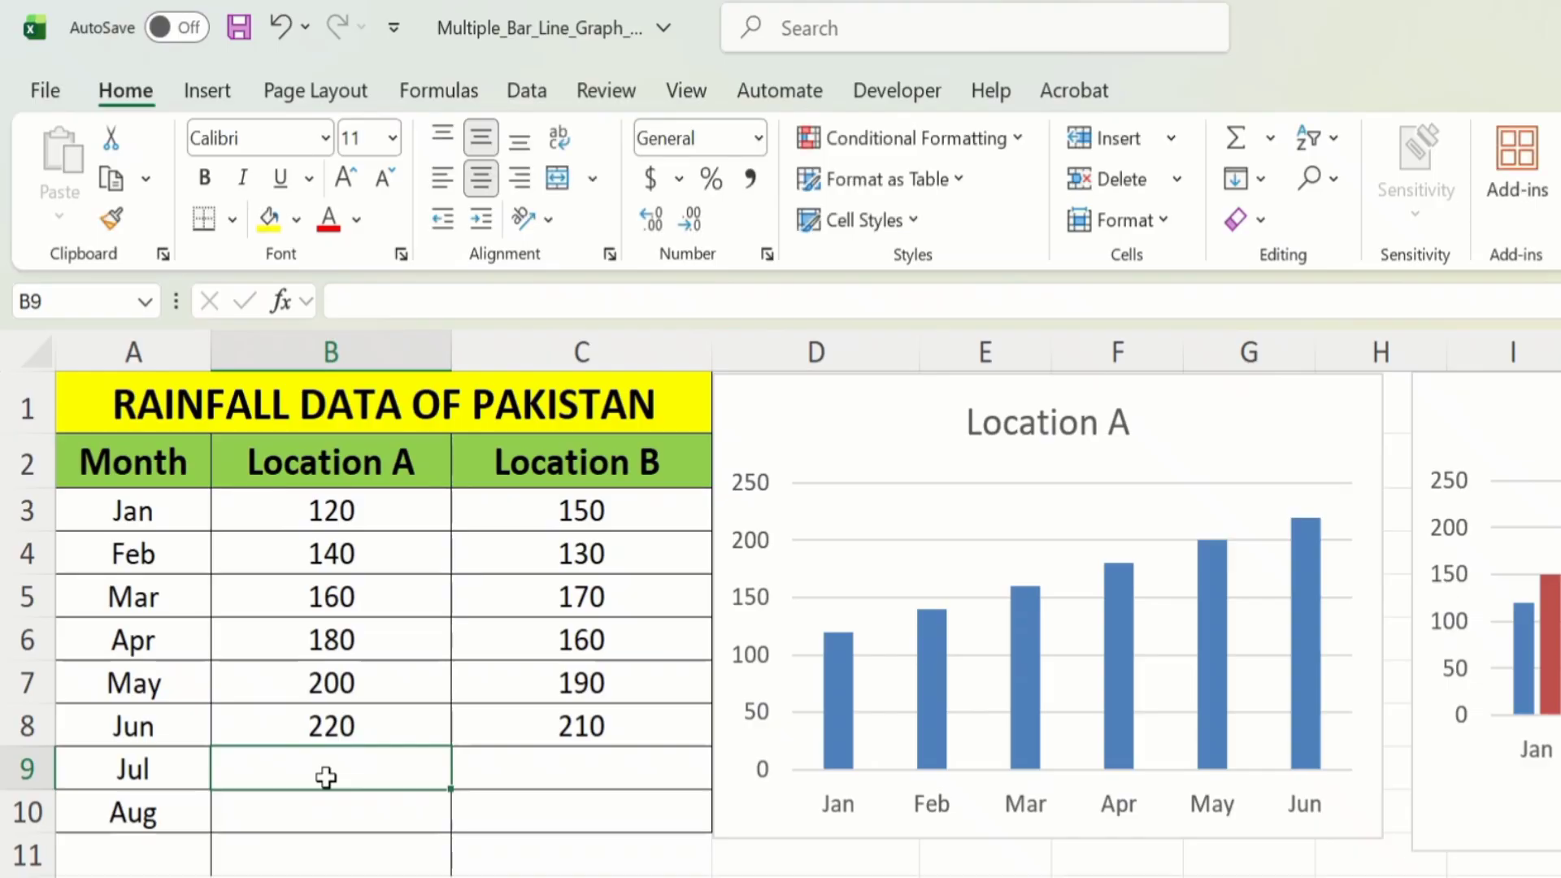
text(230)
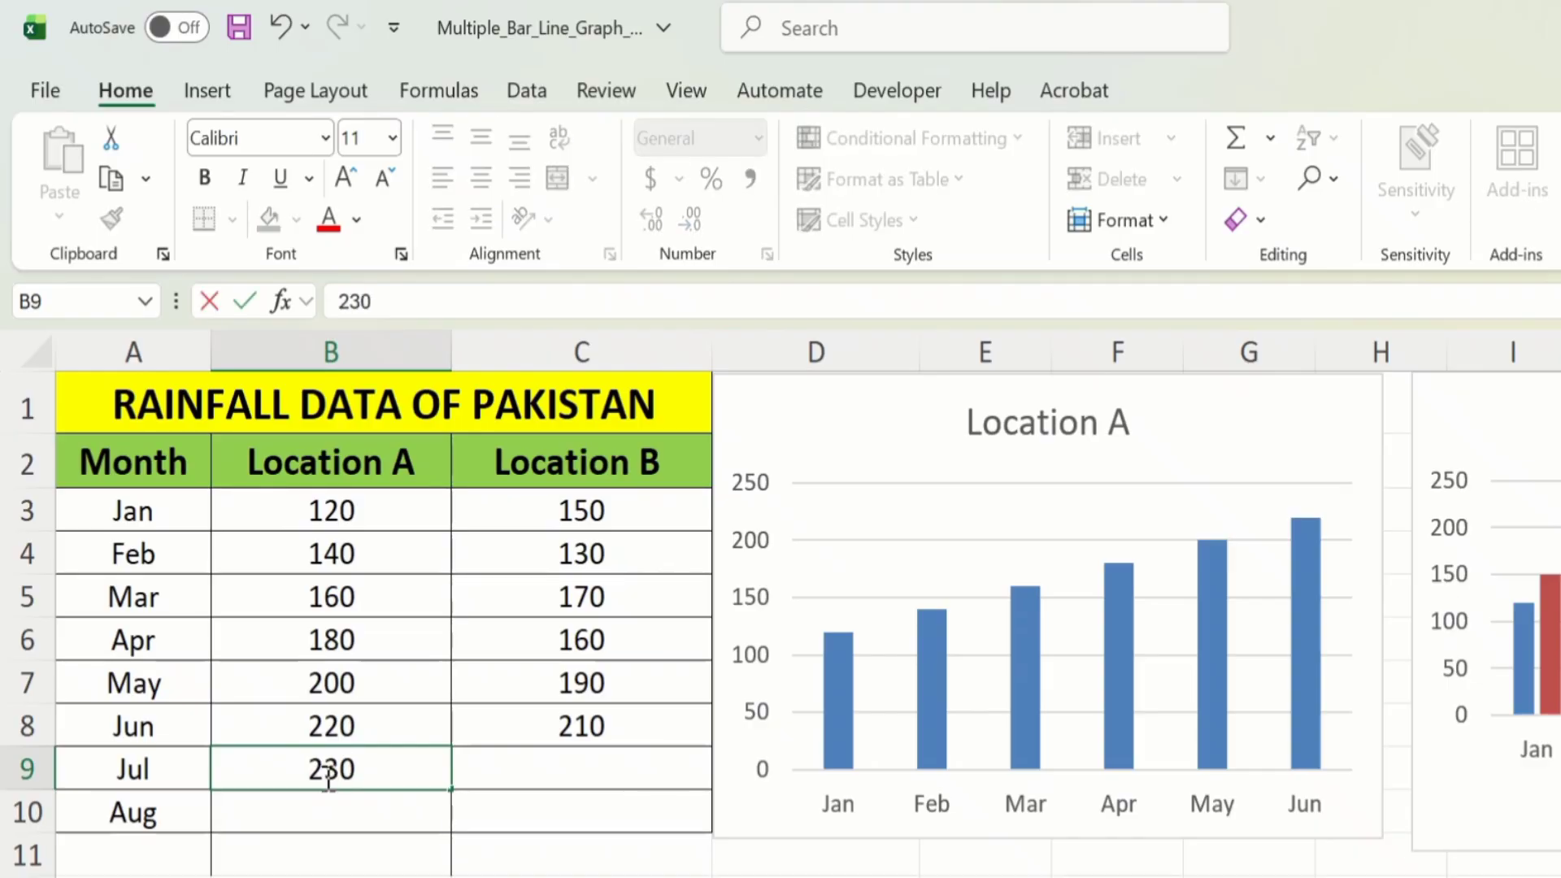
key(Return)
text(250)
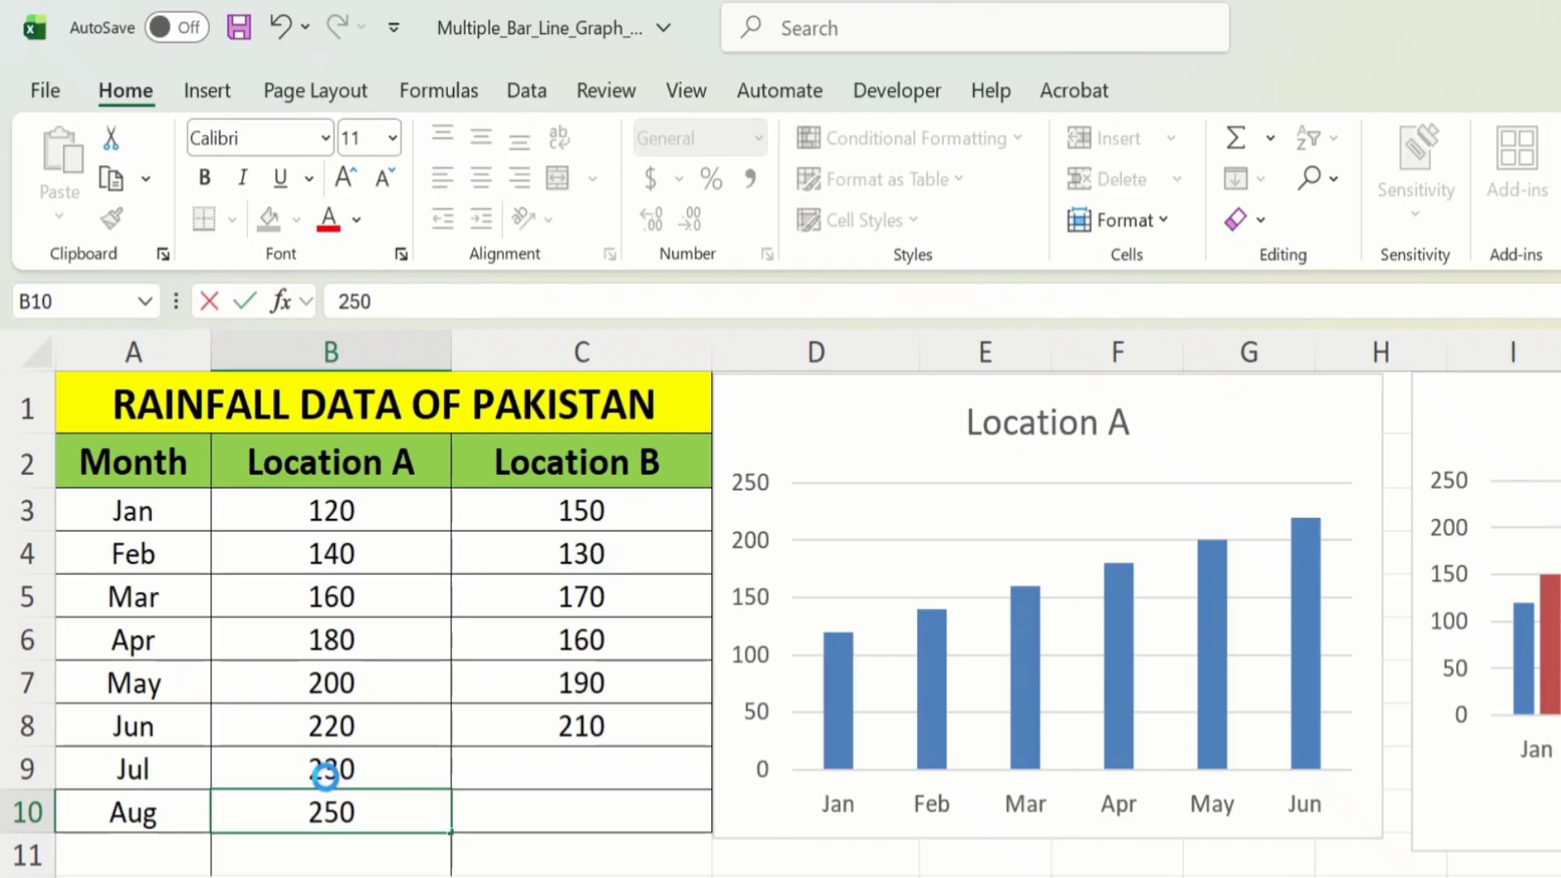
key(Return)
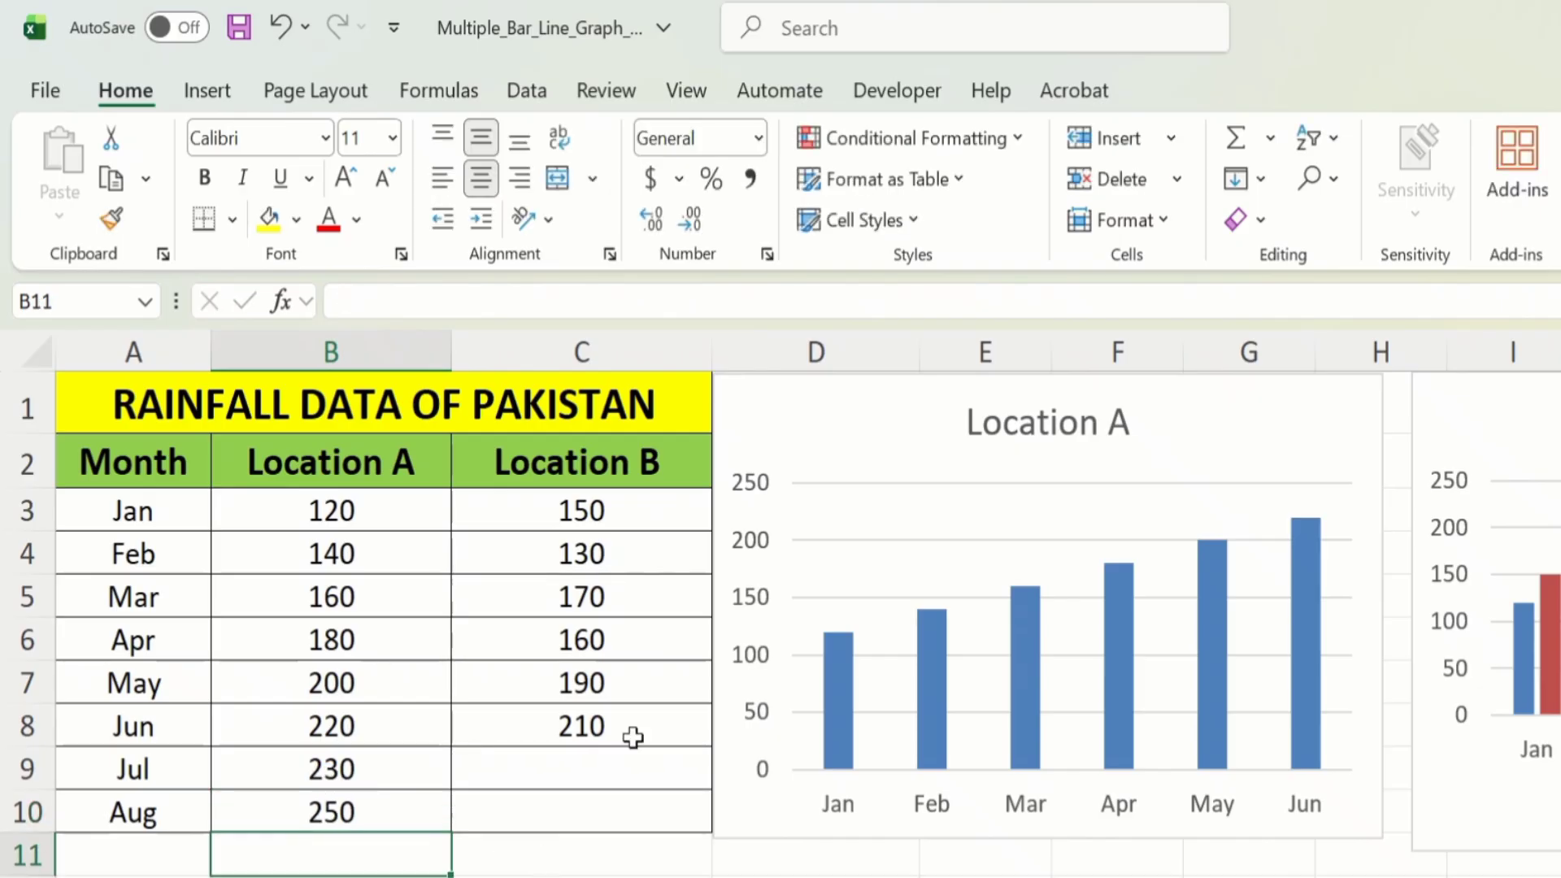
Extend the Location A chart's source range down to row 10 to include the Jul and Aug data.
click(754, 432)
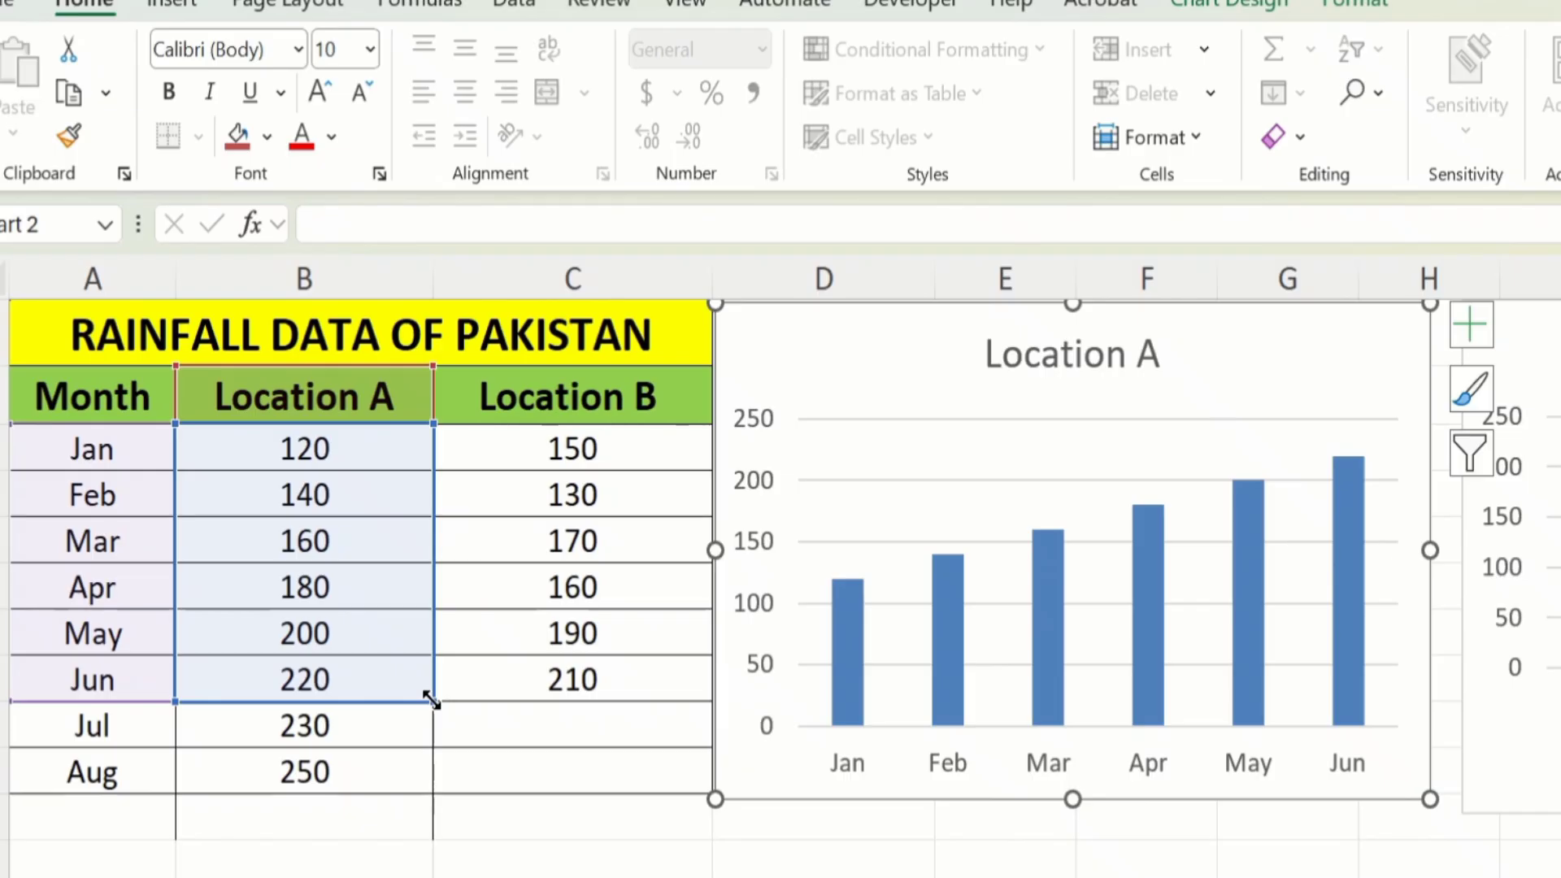
drag(431, 700, 418, 780)
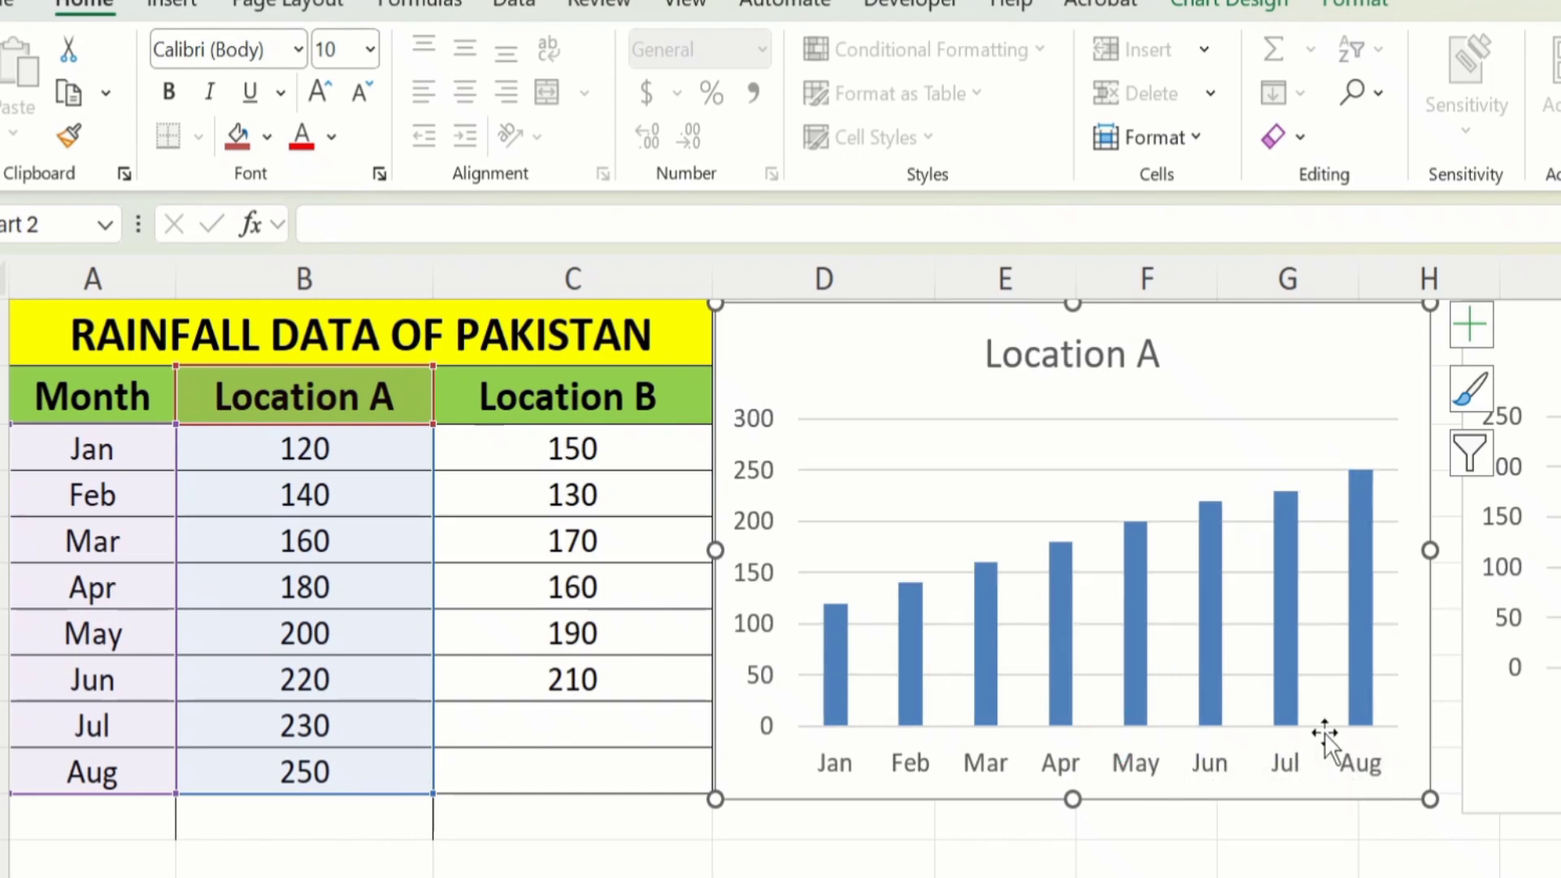
click(1366, 770)
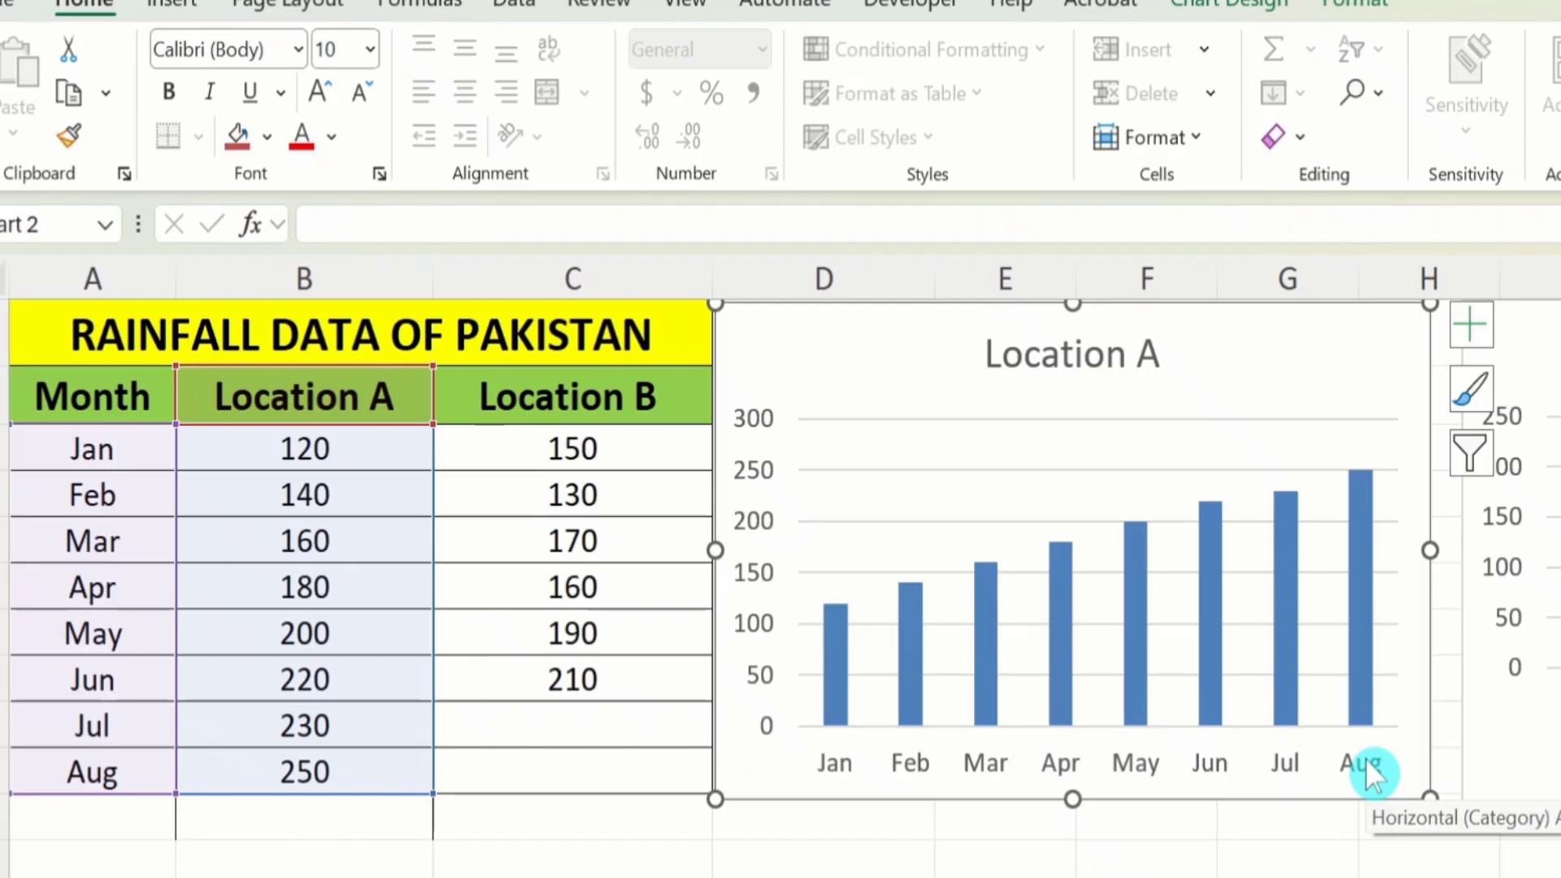
Enter the Location B rainfall values 220 for Jul and 230 for Aug.
click(579, 720)
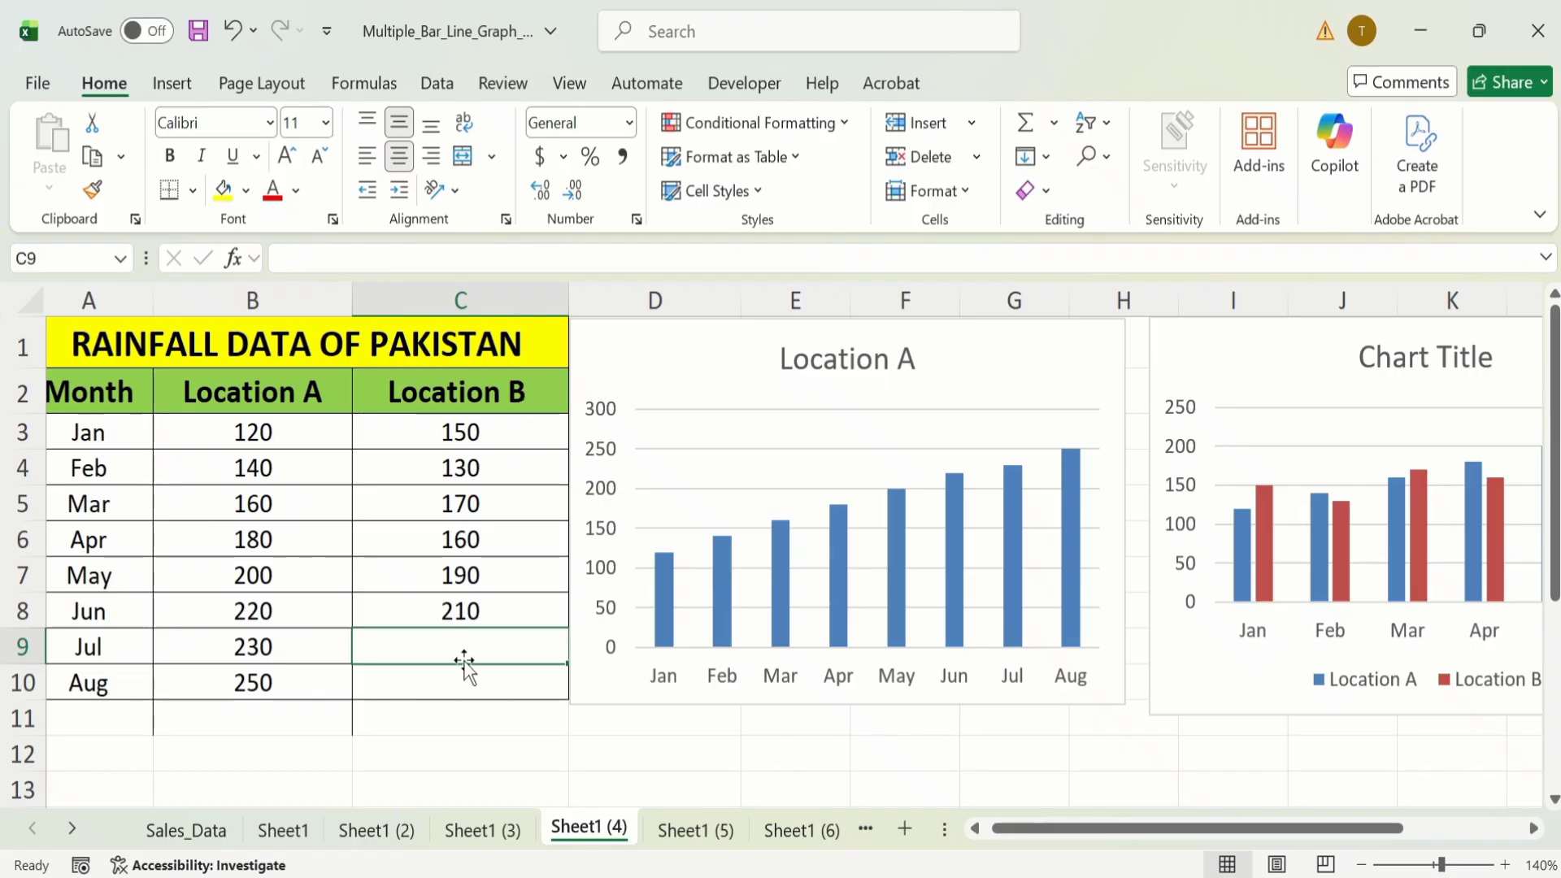
text(220)
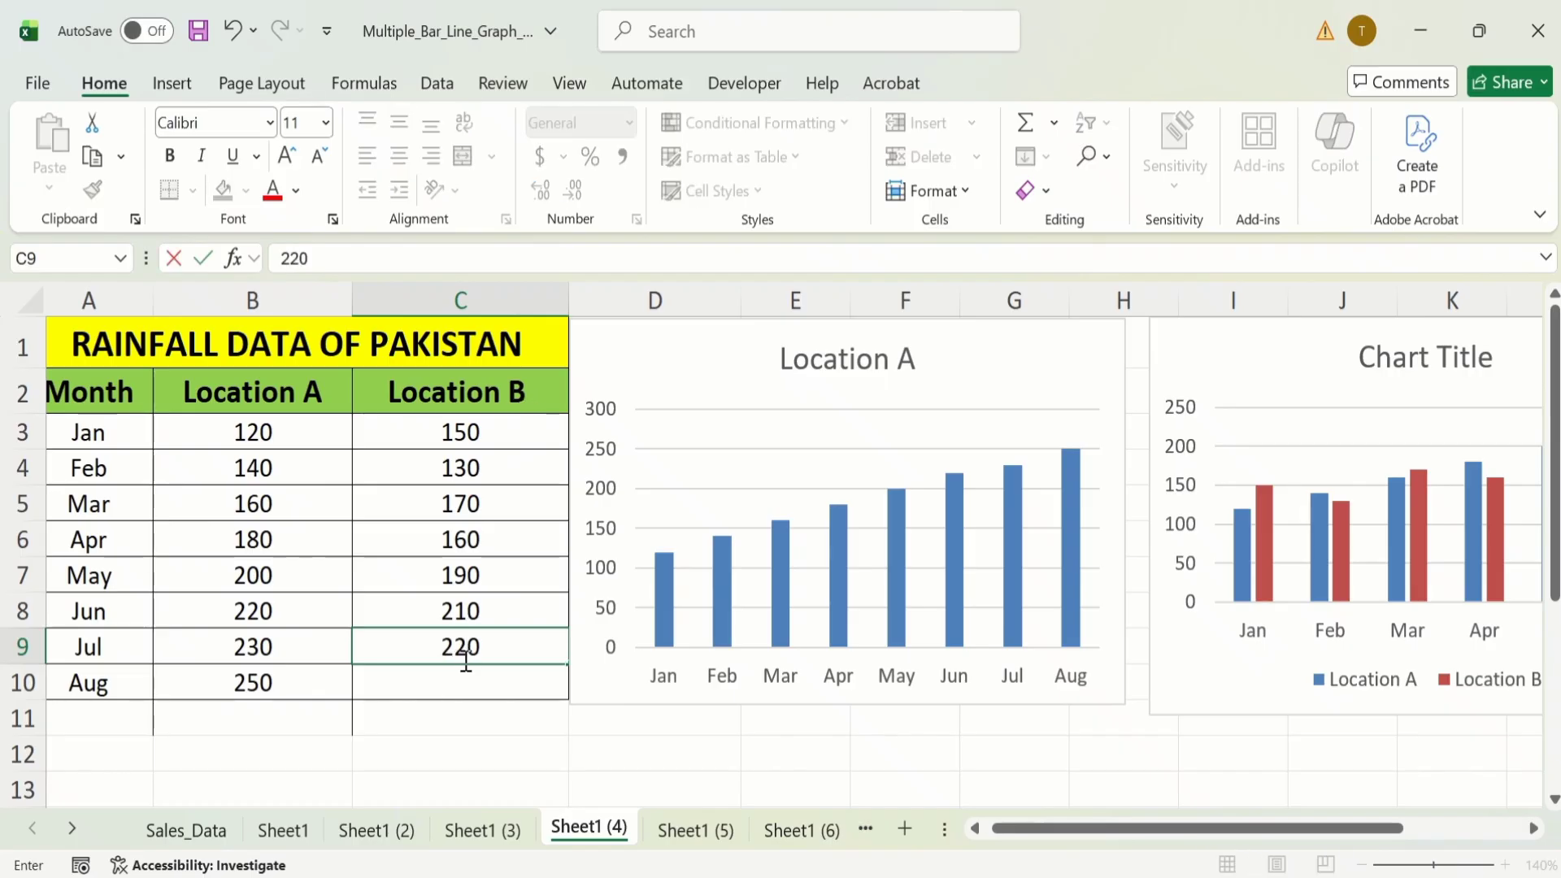
key(Return)
text(230)
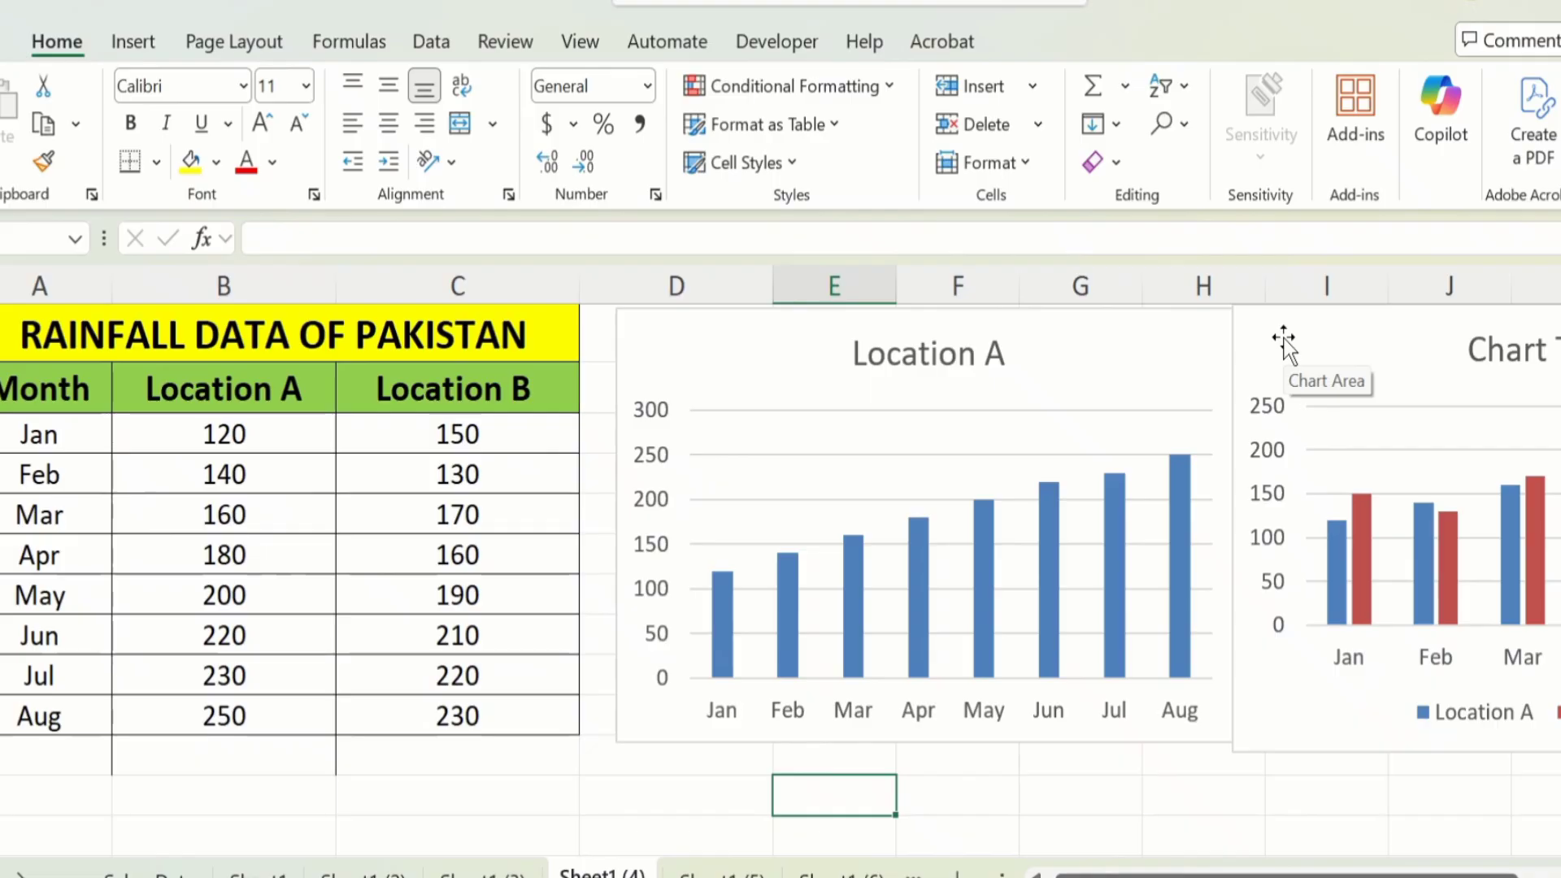
Extend the two-location chart's source range down to row 10 to include Jul and Aug for both series.
click(1283, 345)
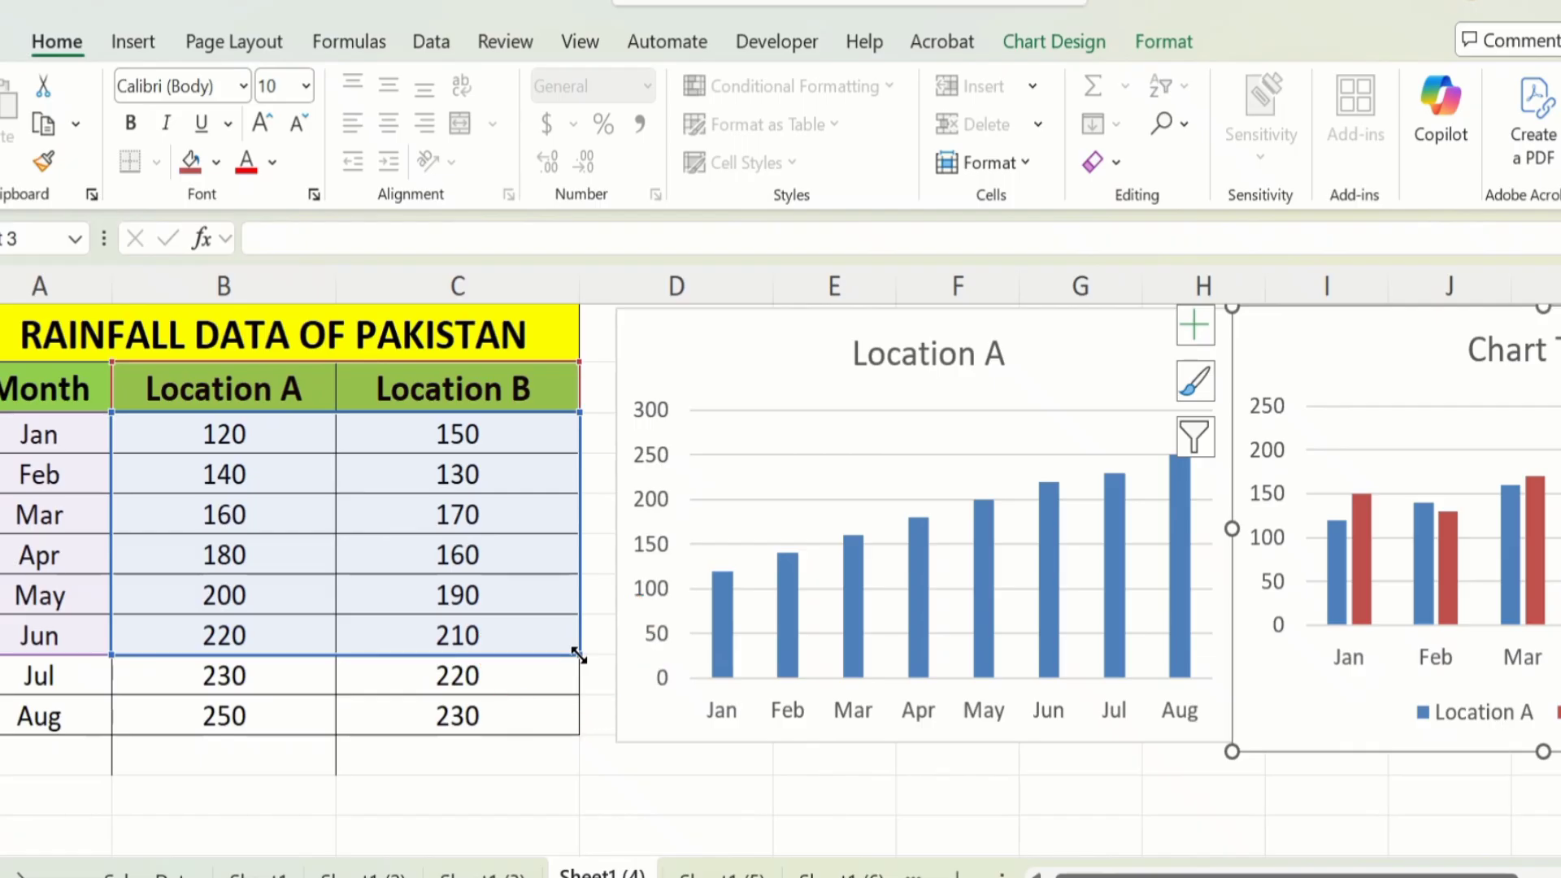
drag(578, 654, 567, 720)
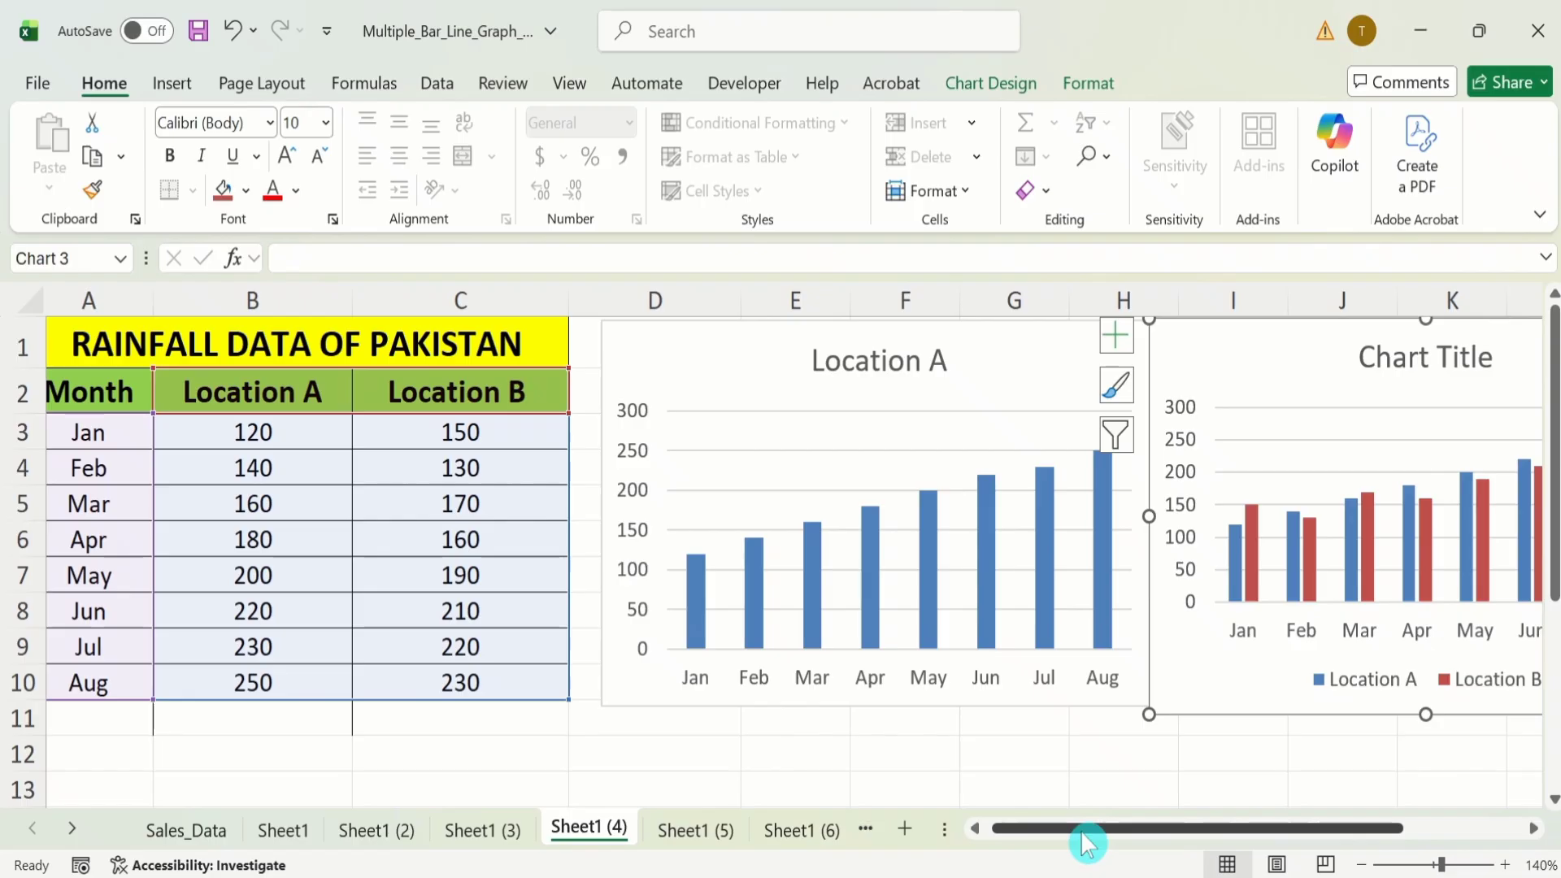
drag(1167, 876, 1220, 876)
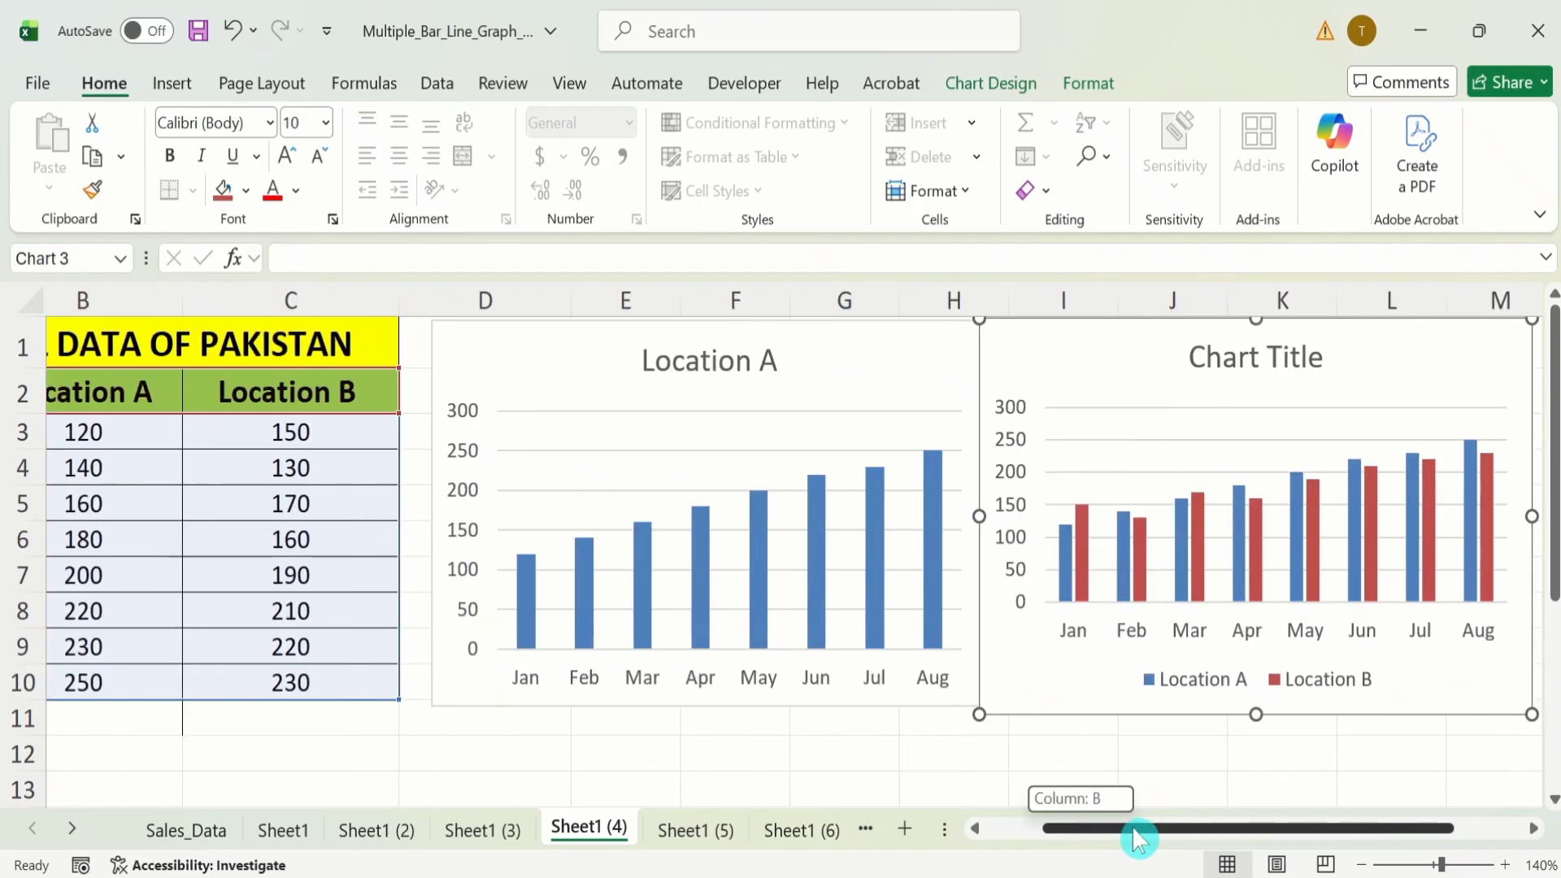
Filter the Feb and Jun categories out of the Location A chart and apply the filter.
drag(1138, 840, 1140, 838)
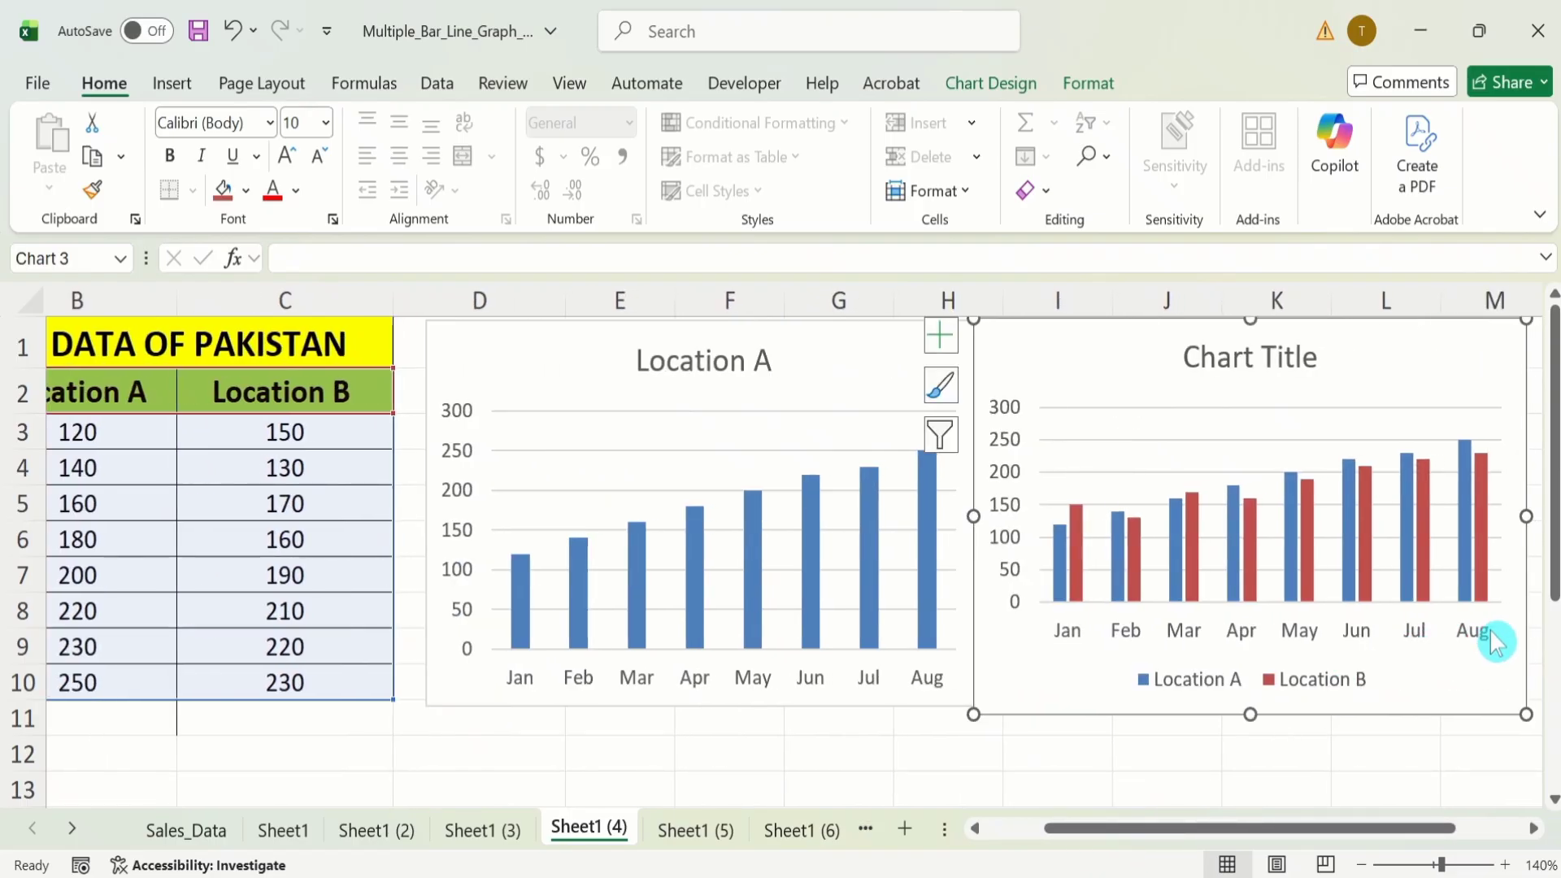
click(453, 349)
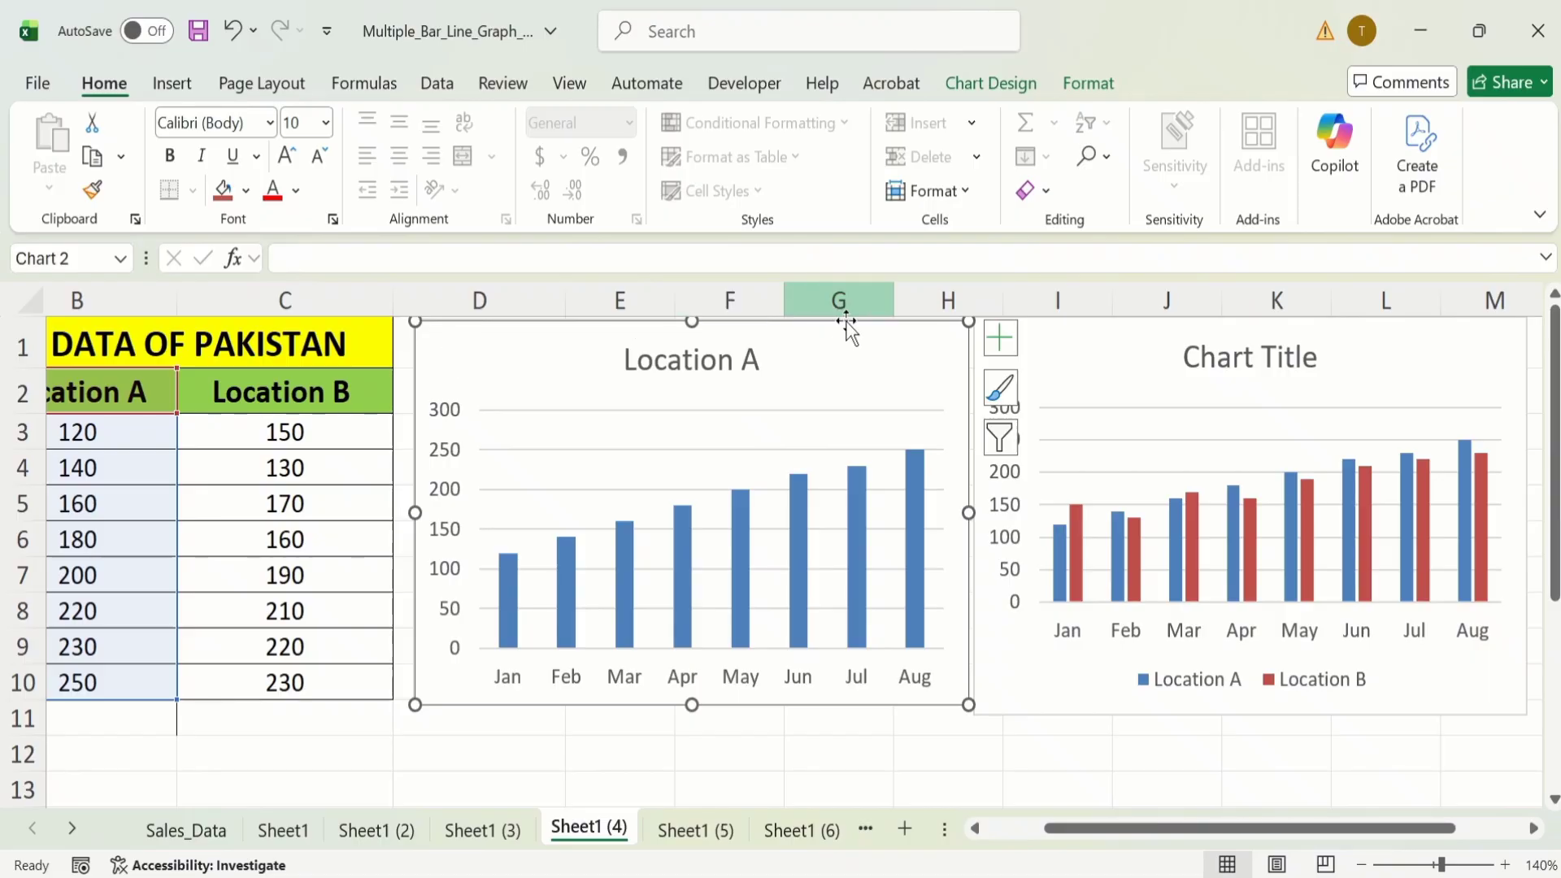
click(995, 432)
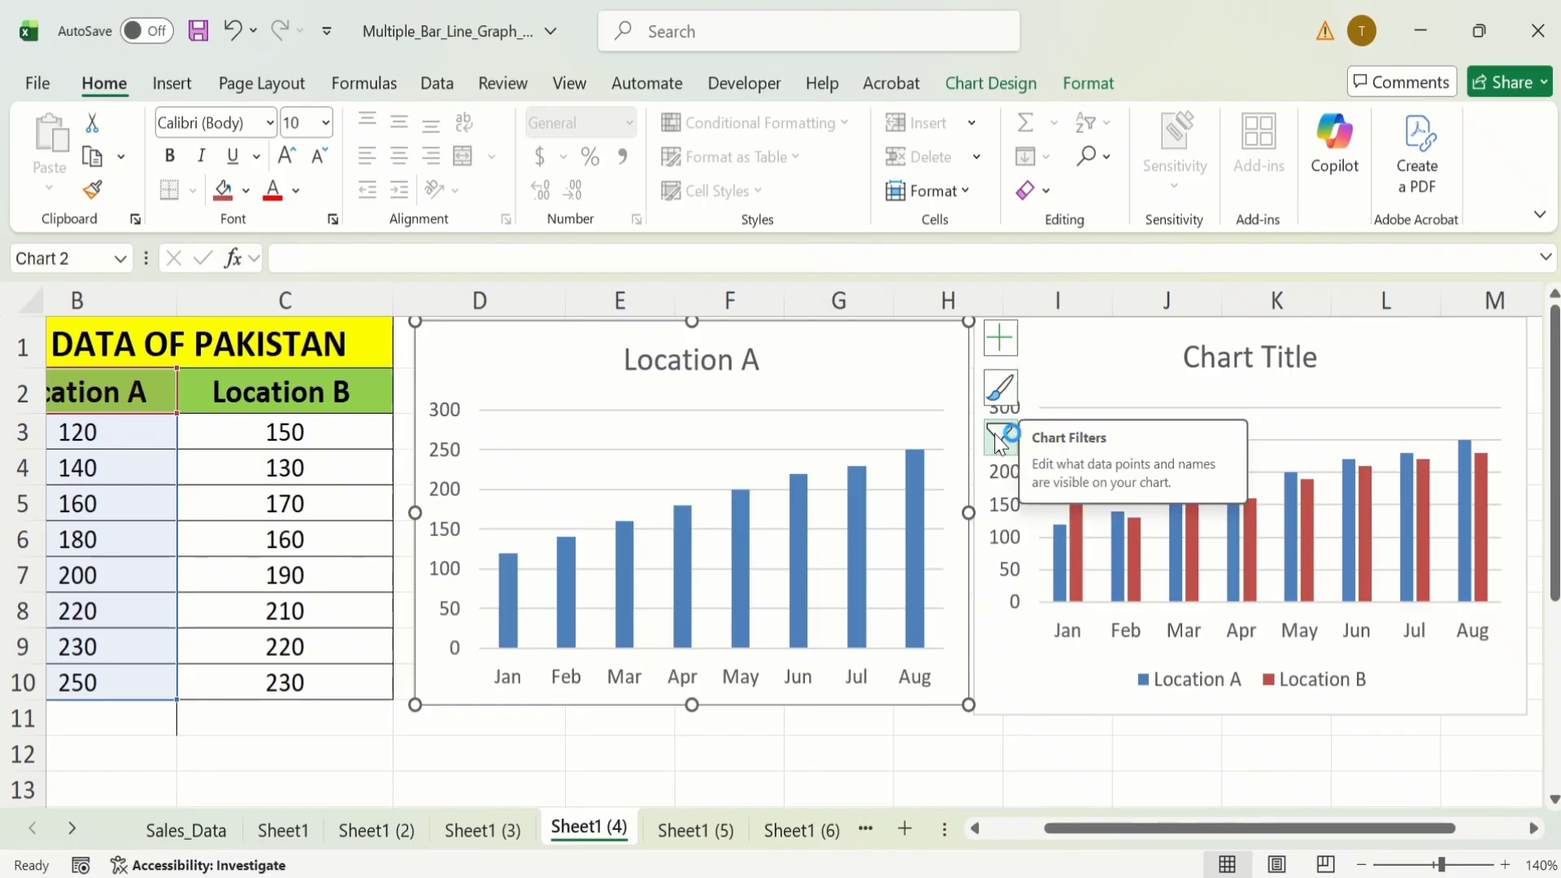
click(997, 438)
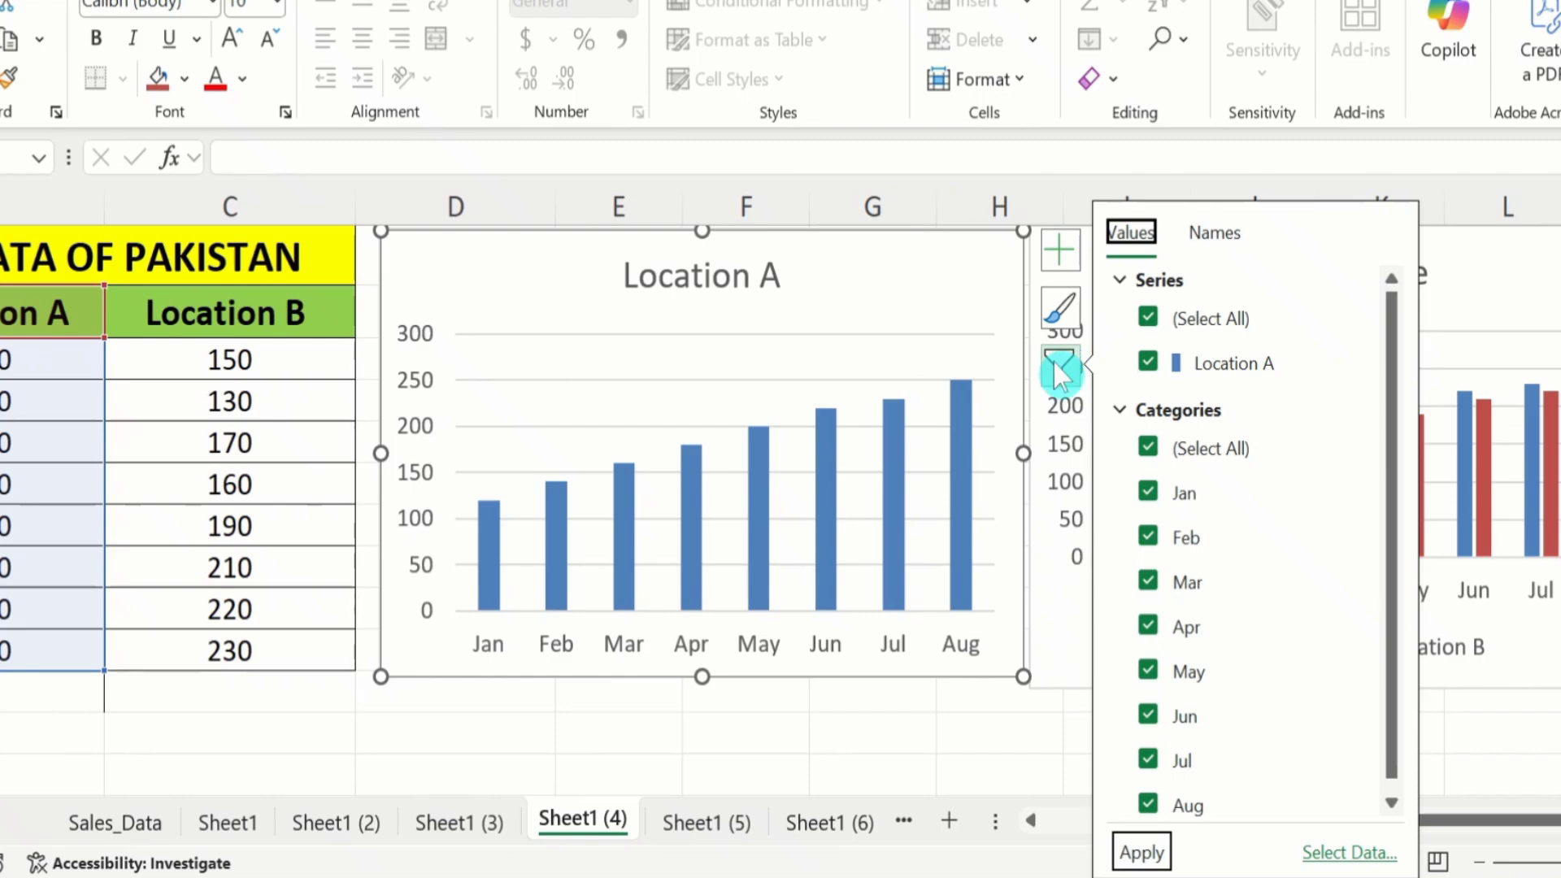
click(1138, 536)
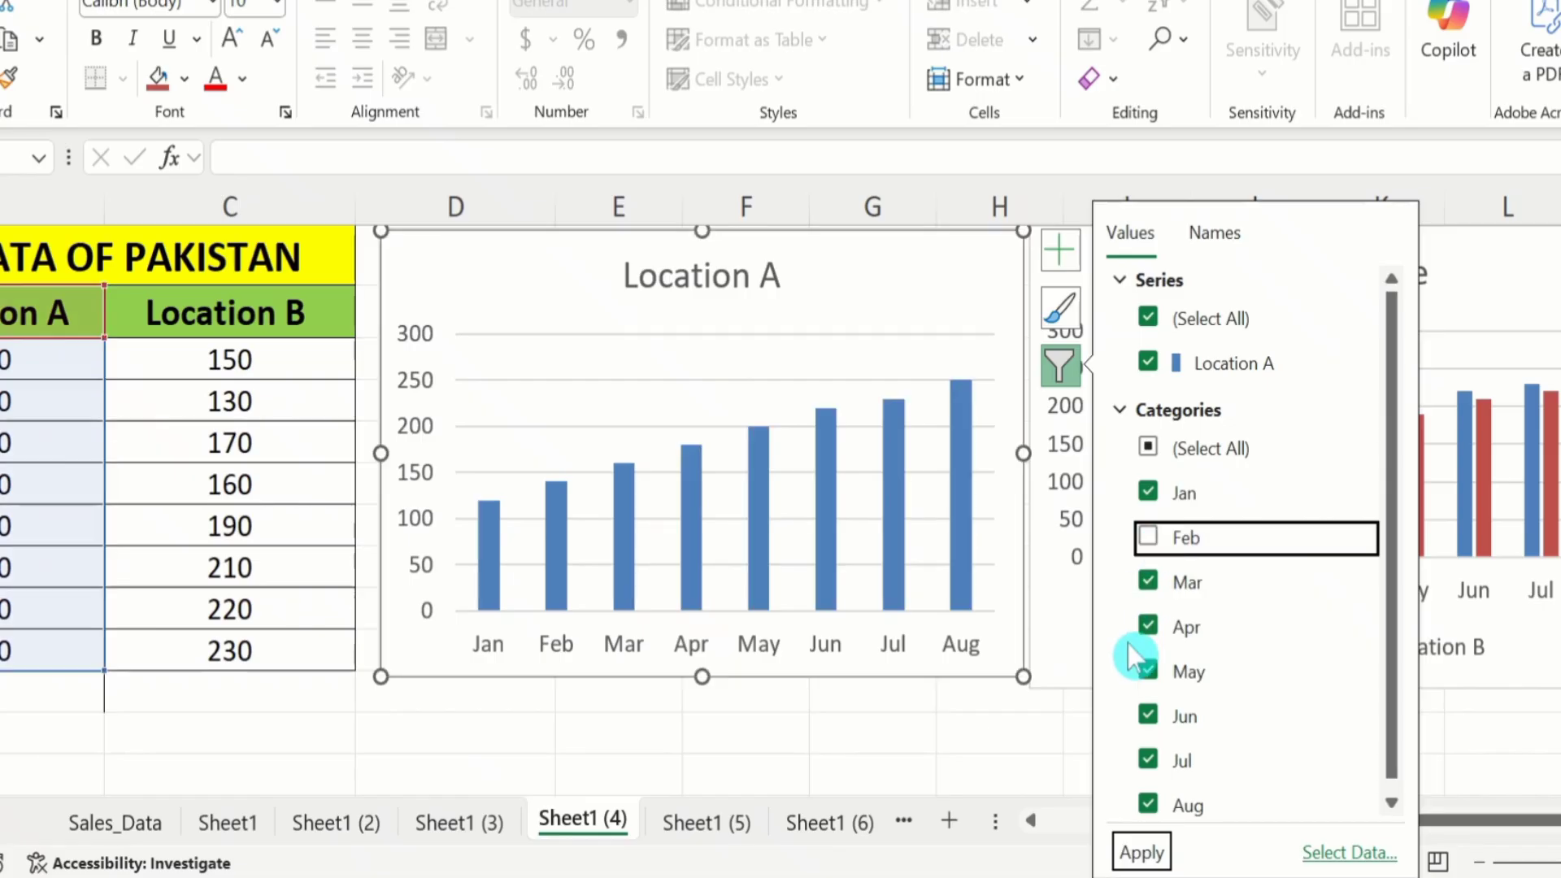
click(1147, 716)
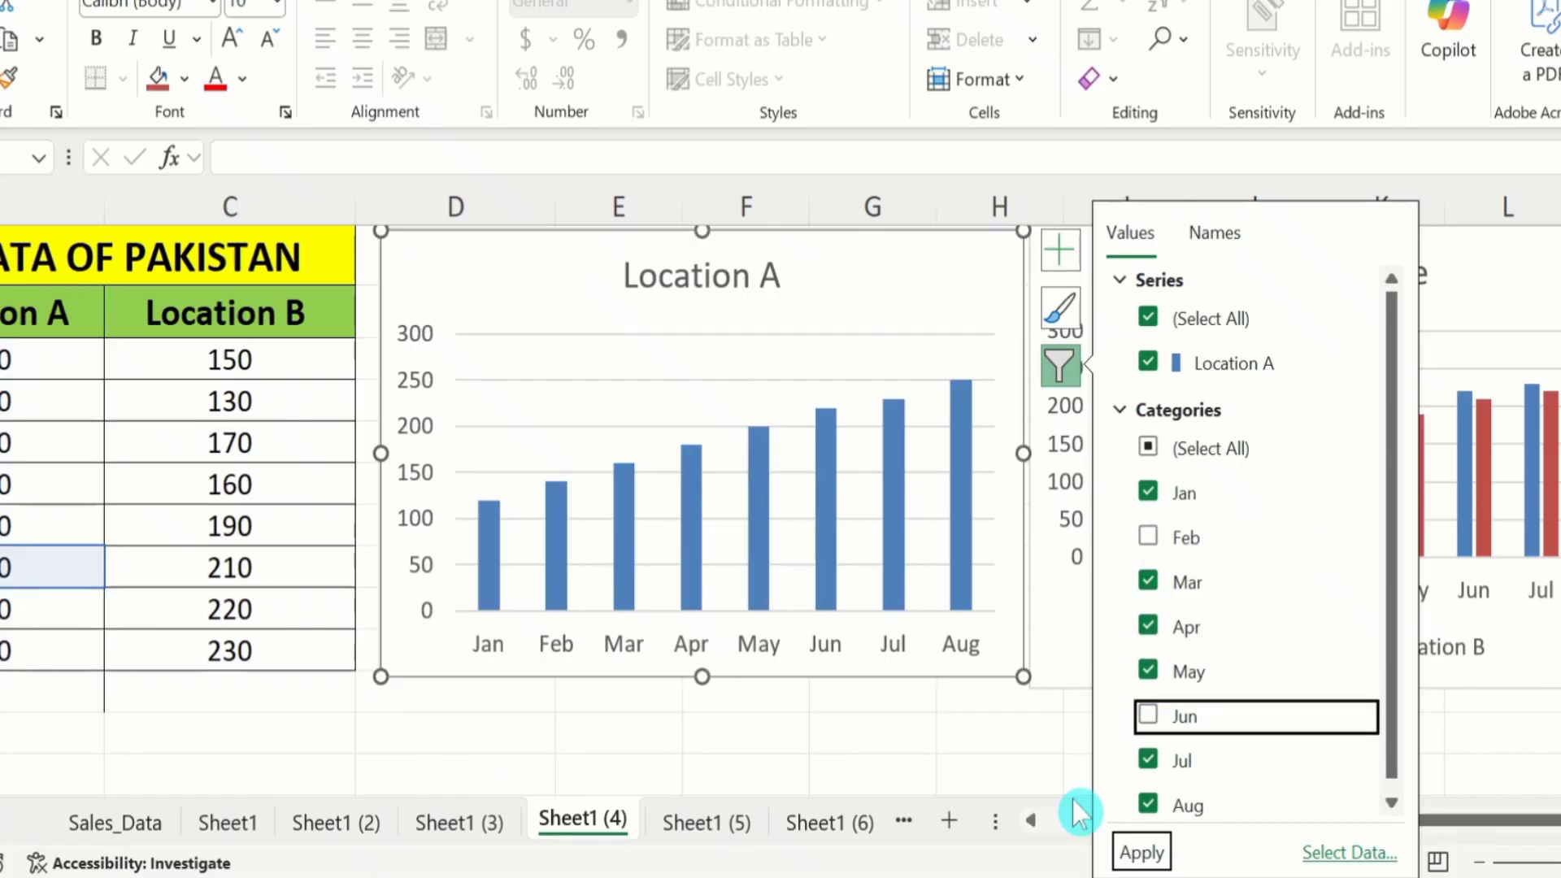
click(1141, 852)
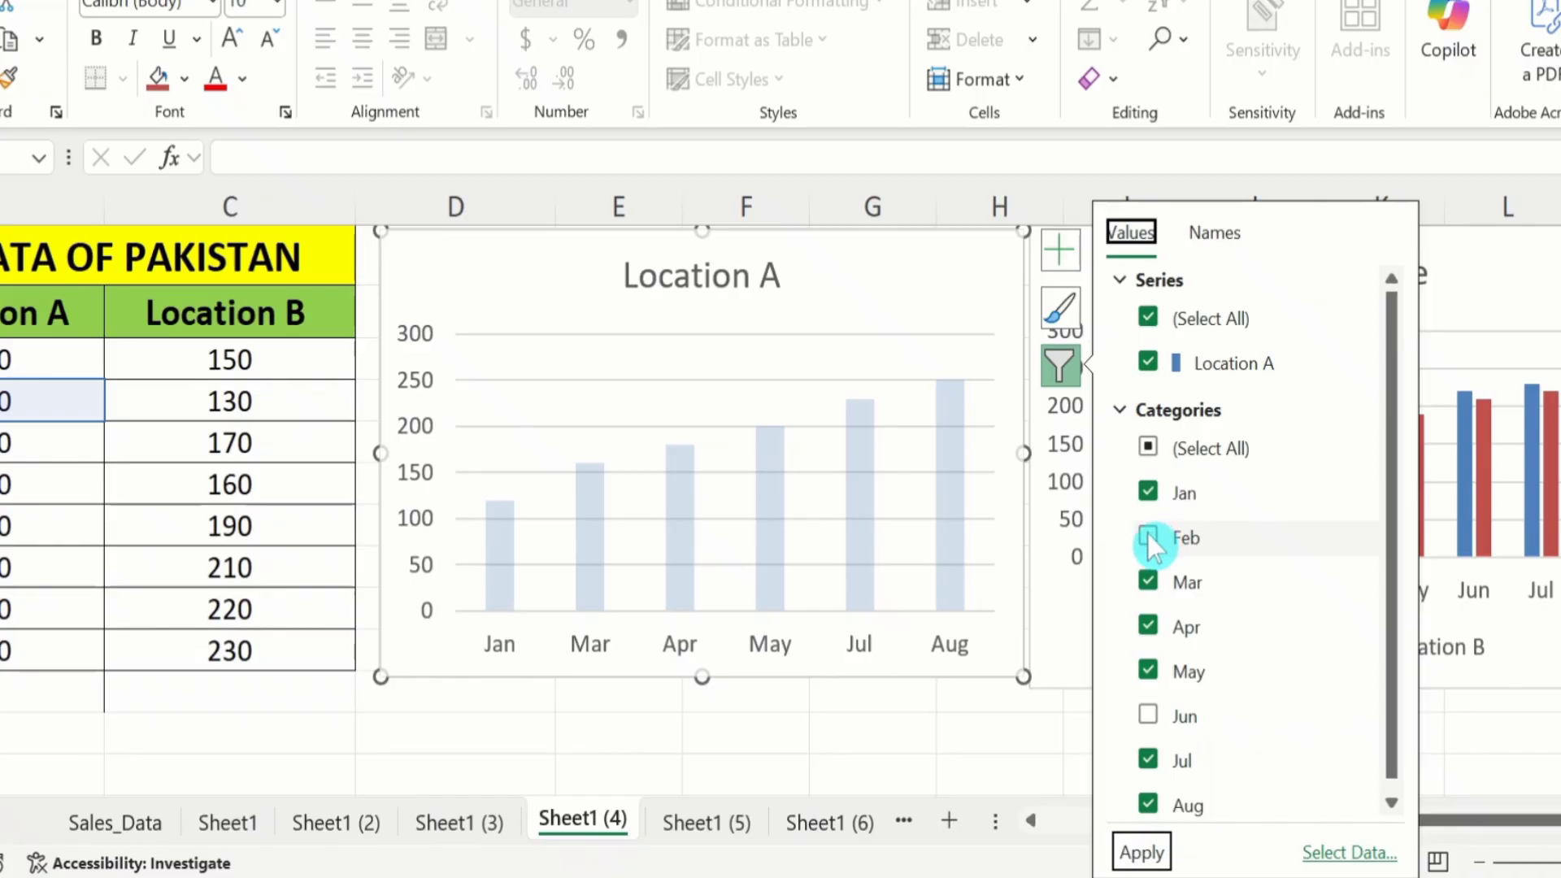
Restore the Feb and Jun categories in the Location A chart and close its filter.
click(1148, 535)
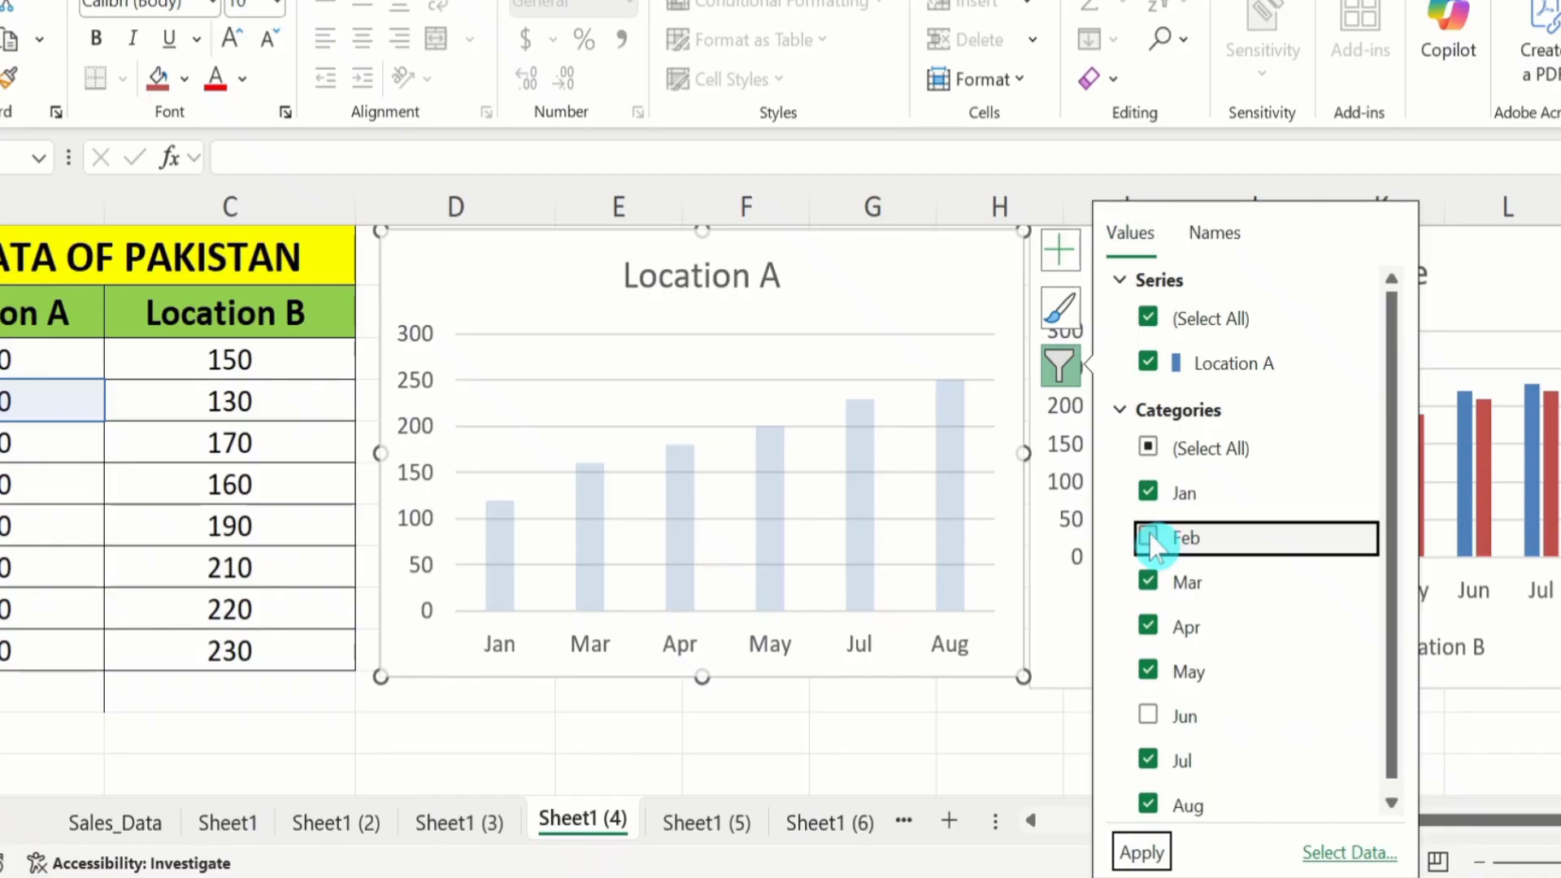
click(1149, 715)
click(1137, 852)
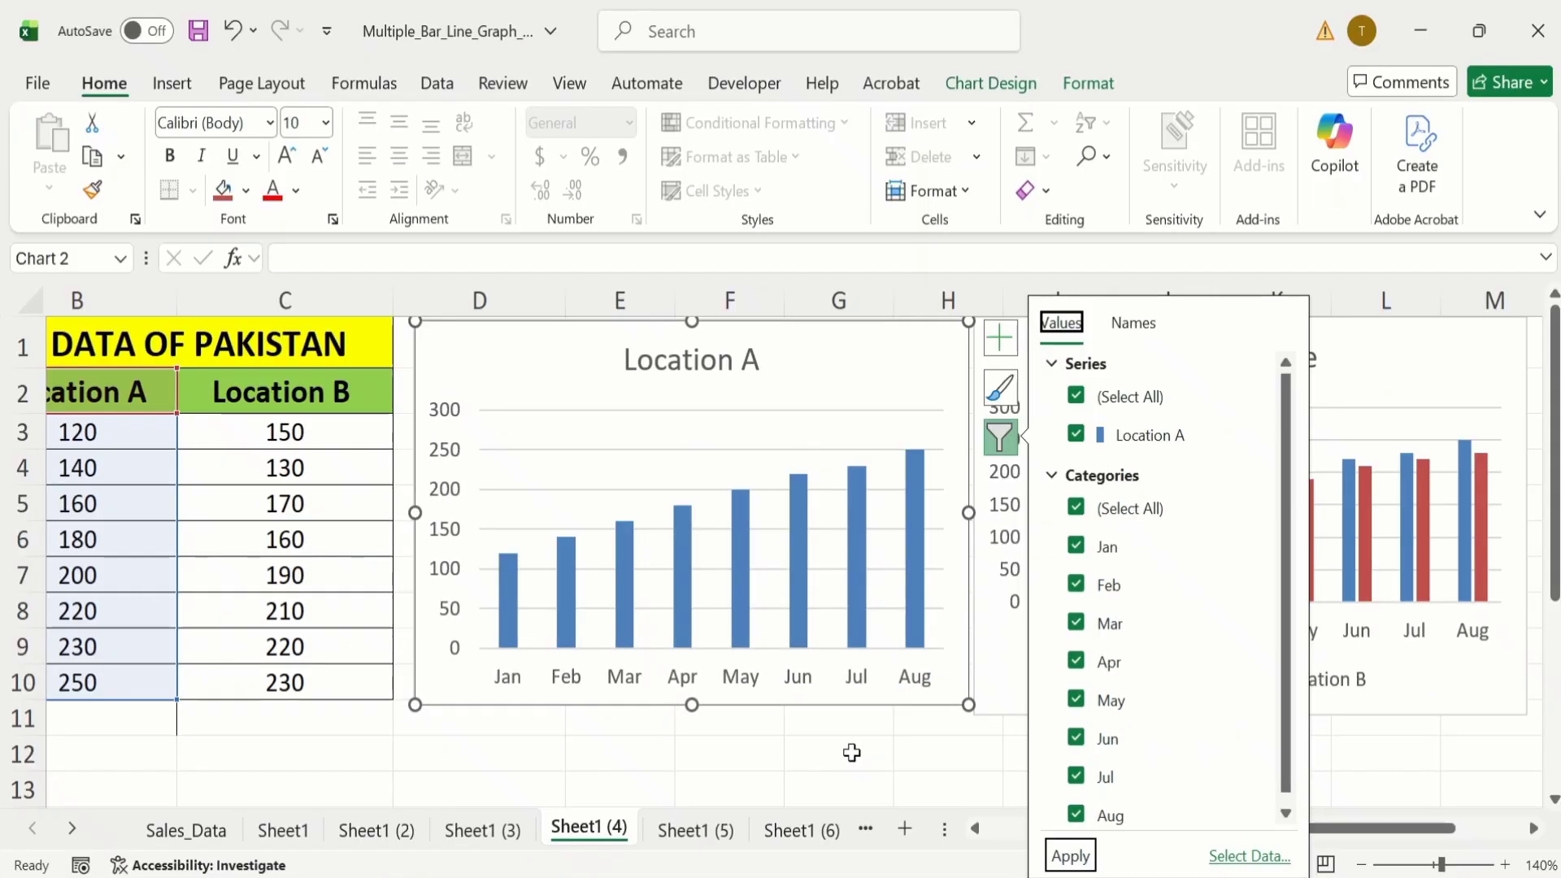
click(888, 732)
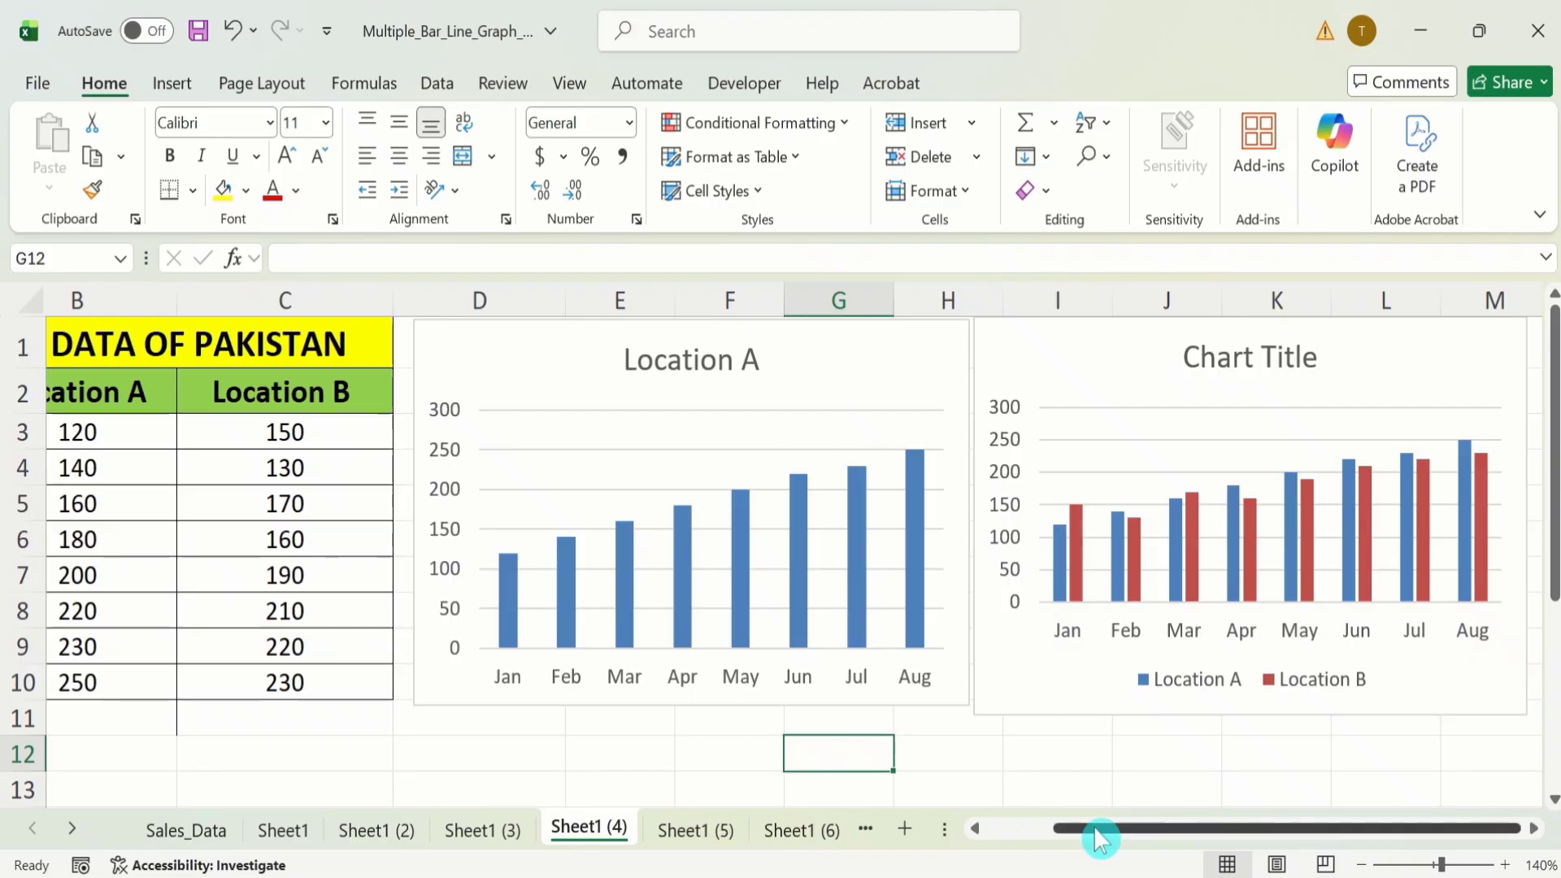
Filter the Feb and Apr categories out of the two-location chart and apply the filter.
drag(1100, 837, 1138, 837)
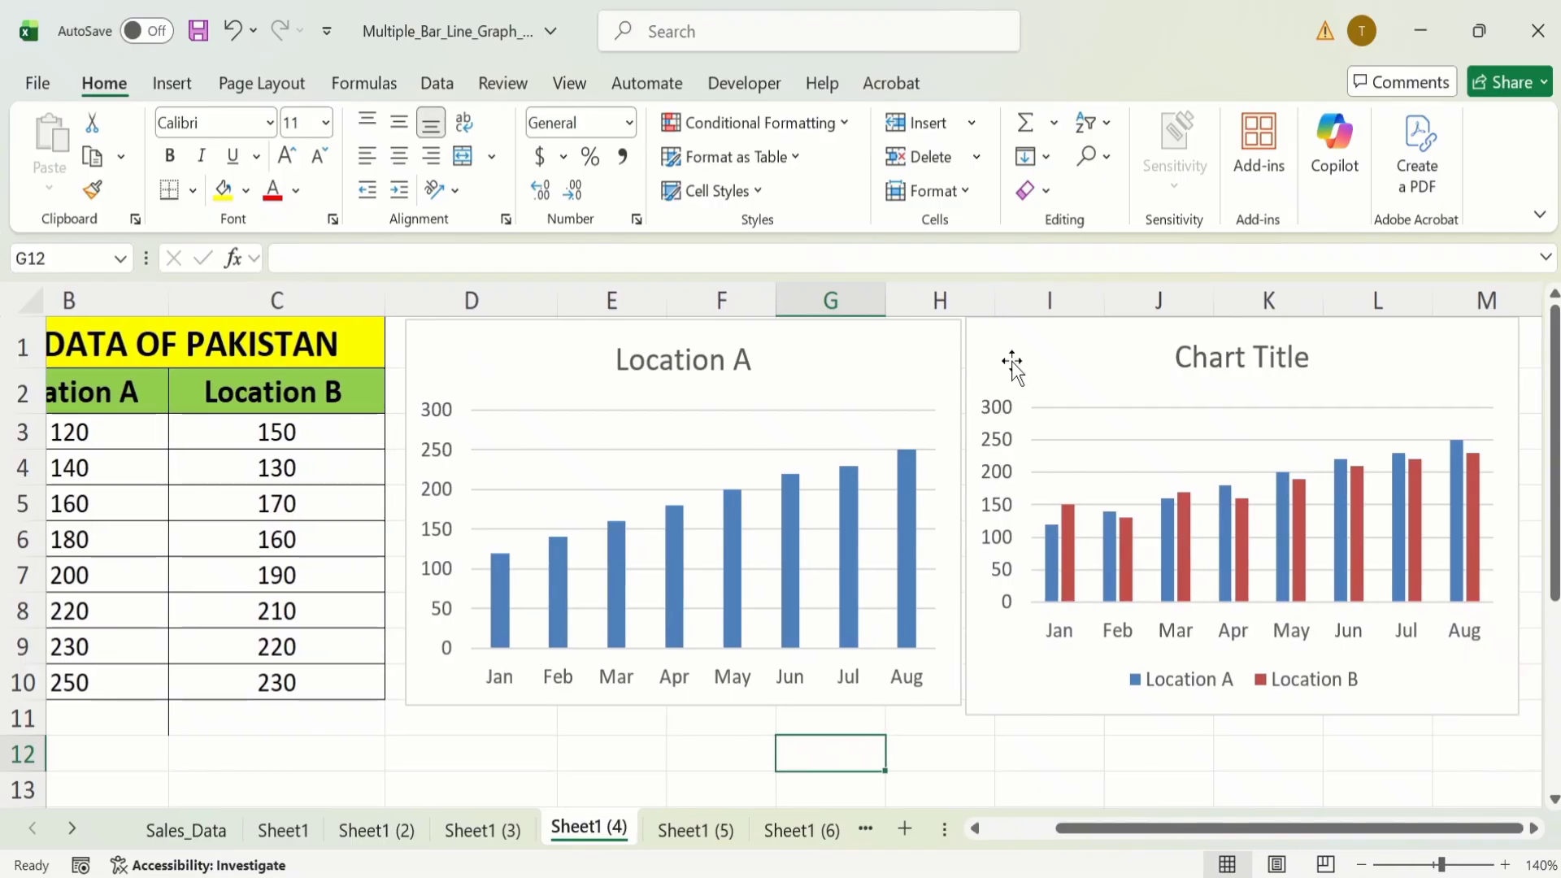
click(1008, 335)
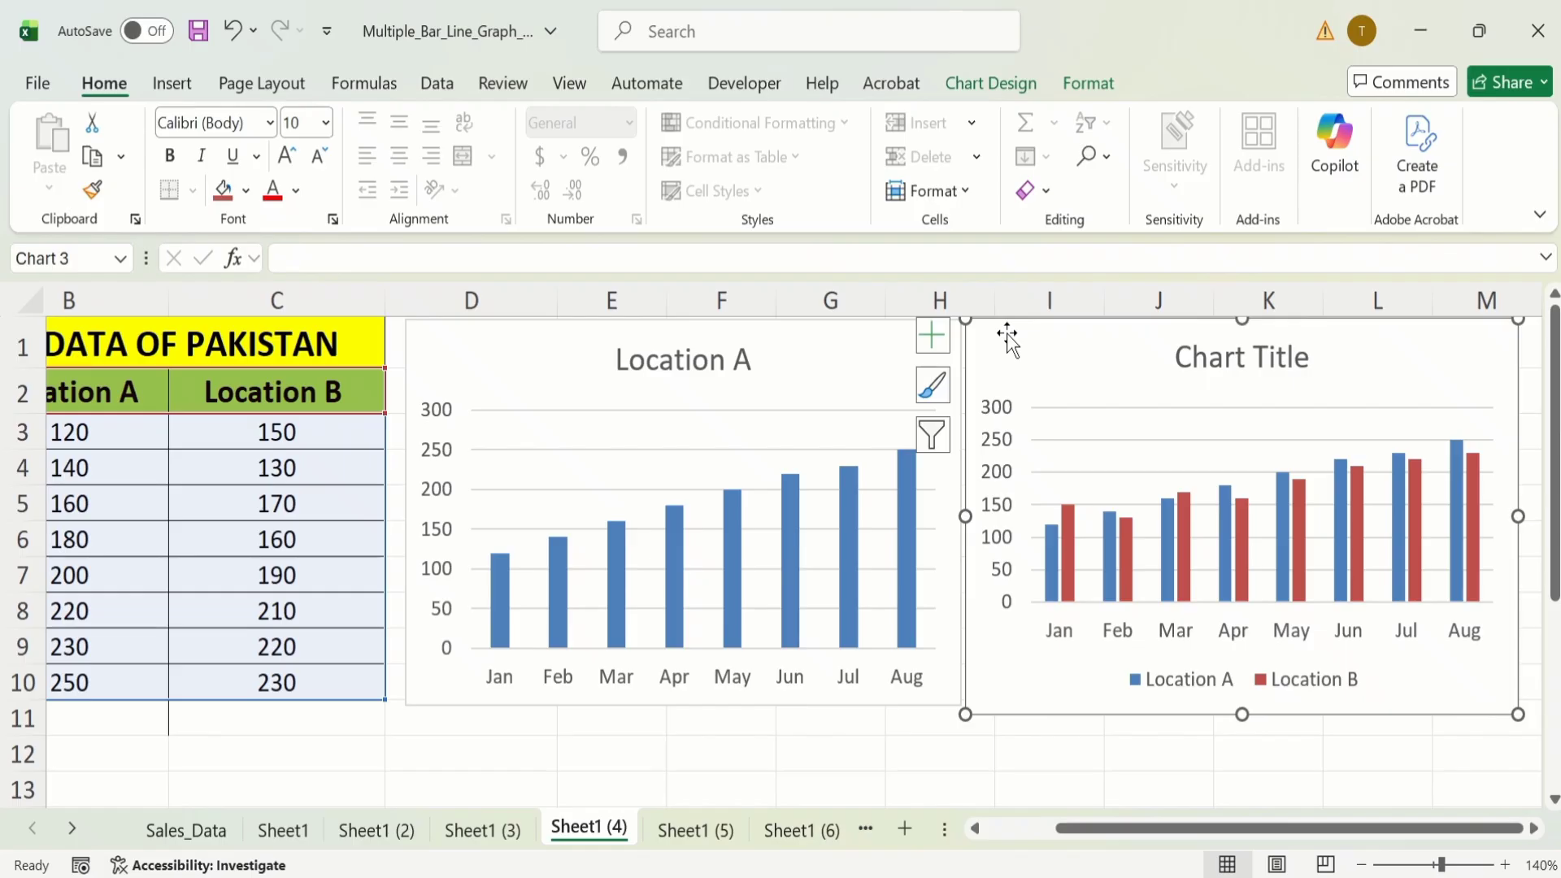
click(935, 437)
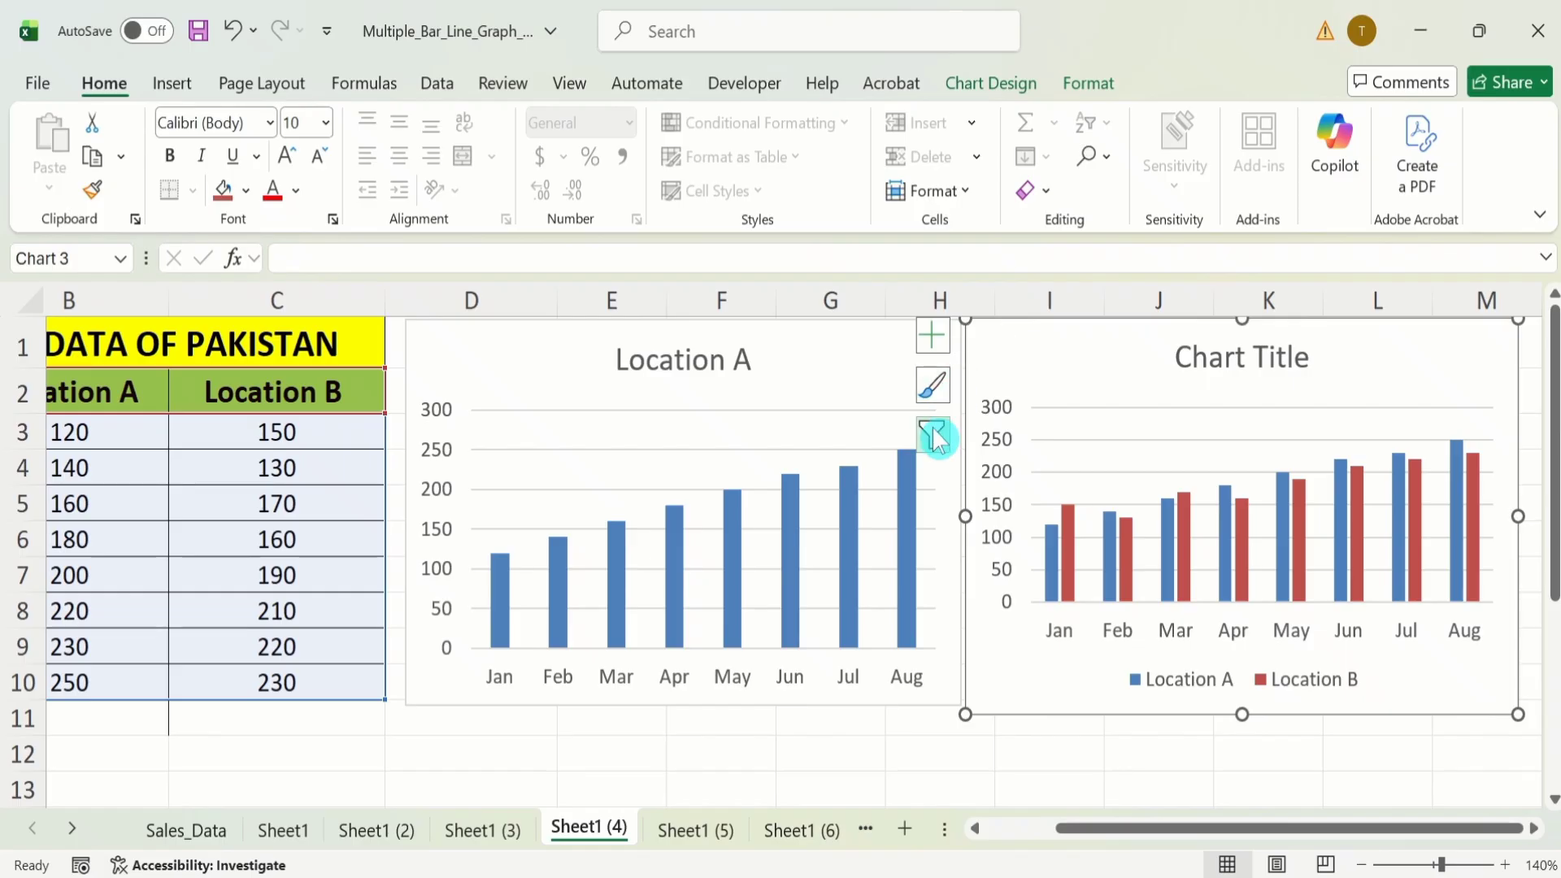
click(935, 438)
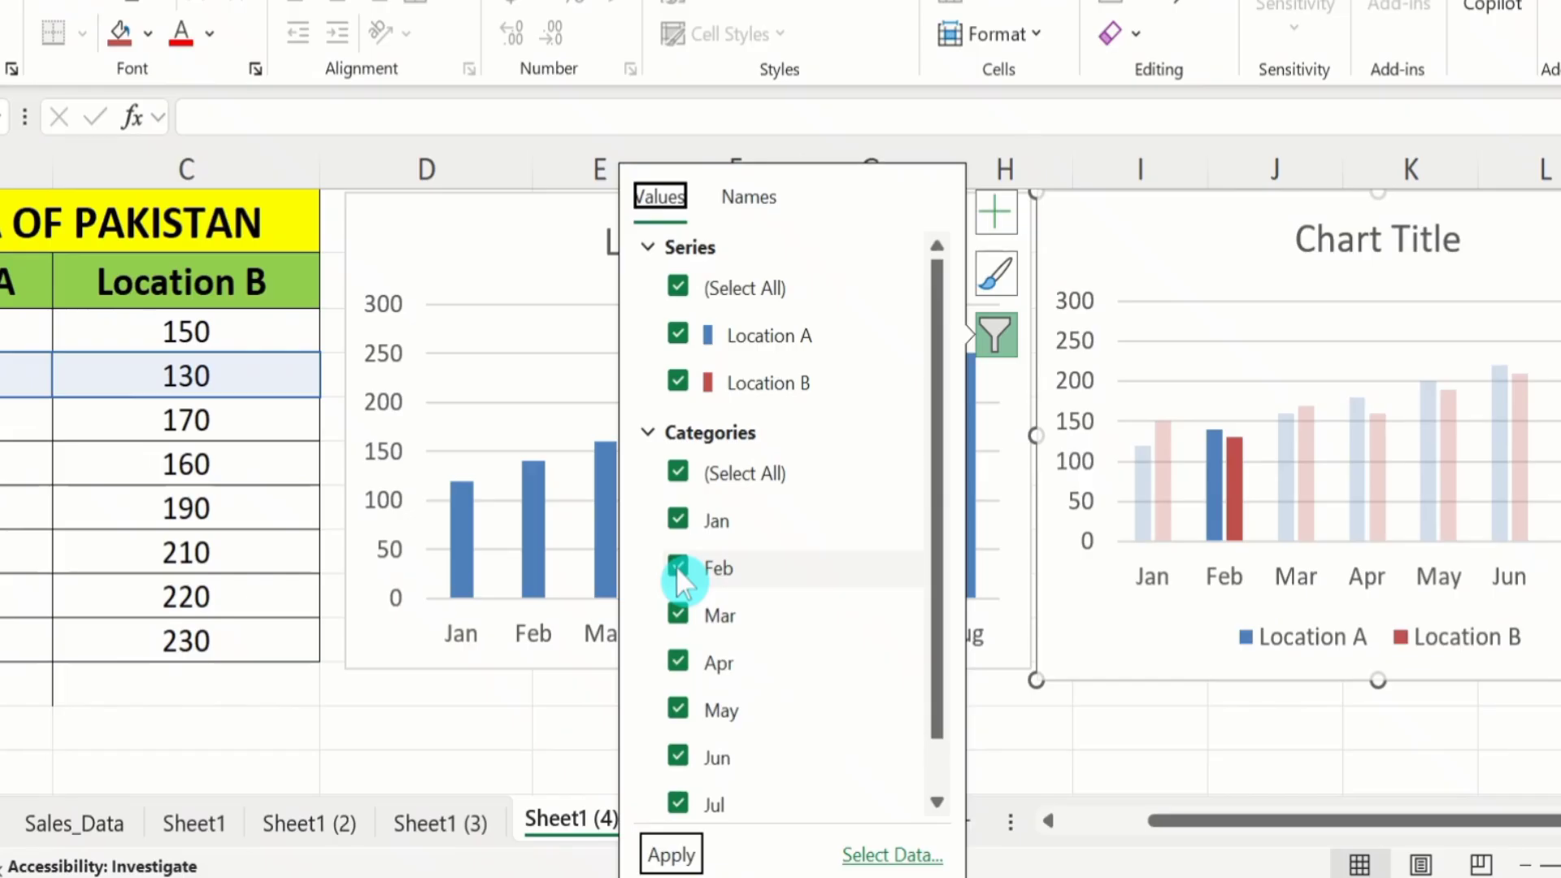
click(677, 566)
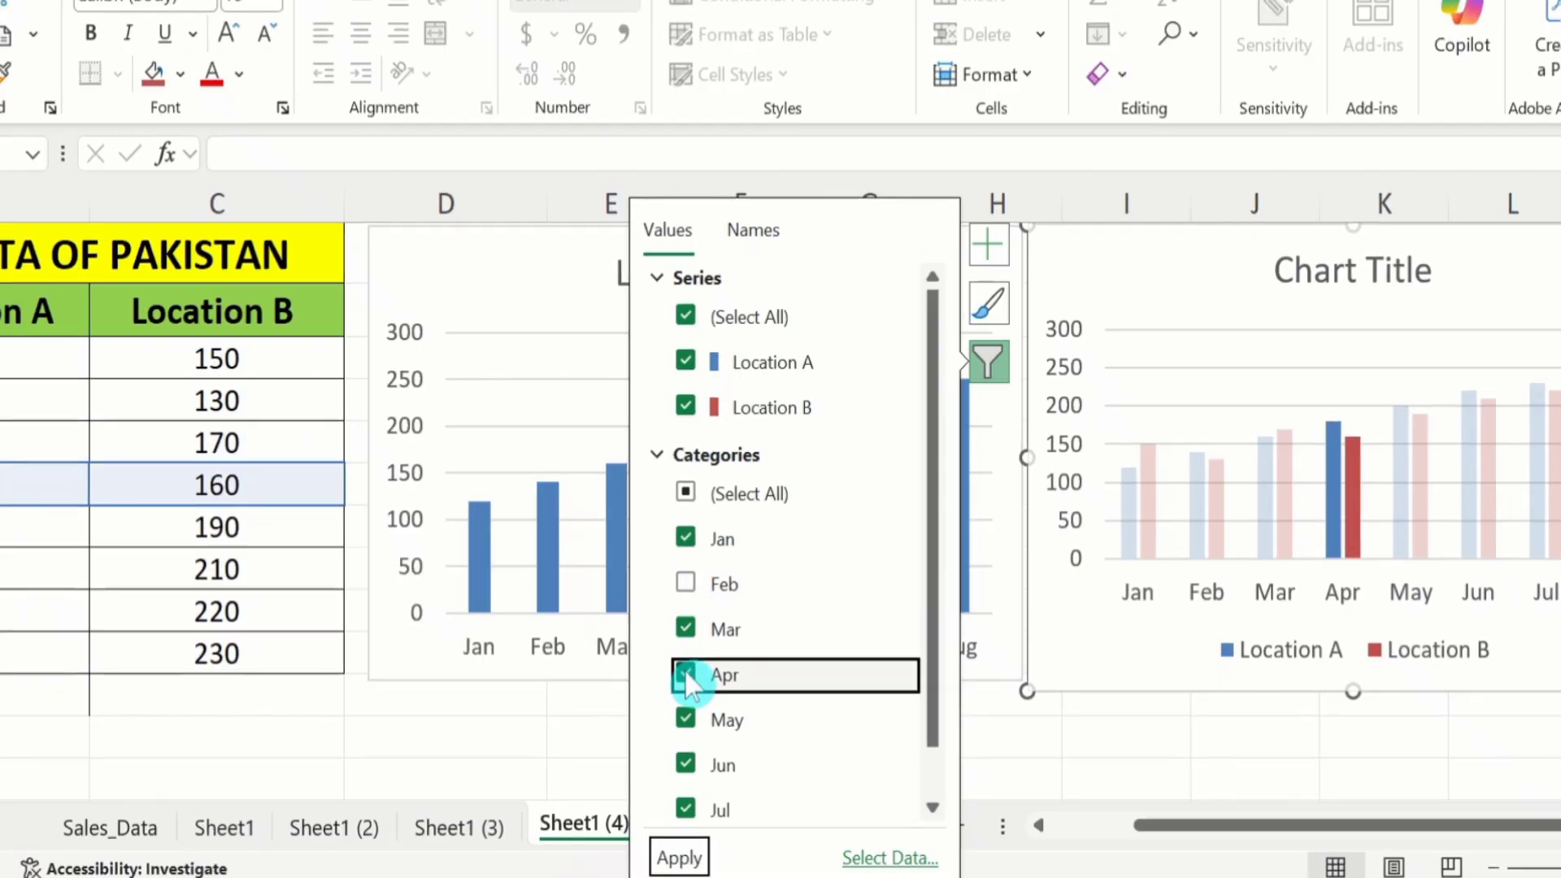
click(686, 675)
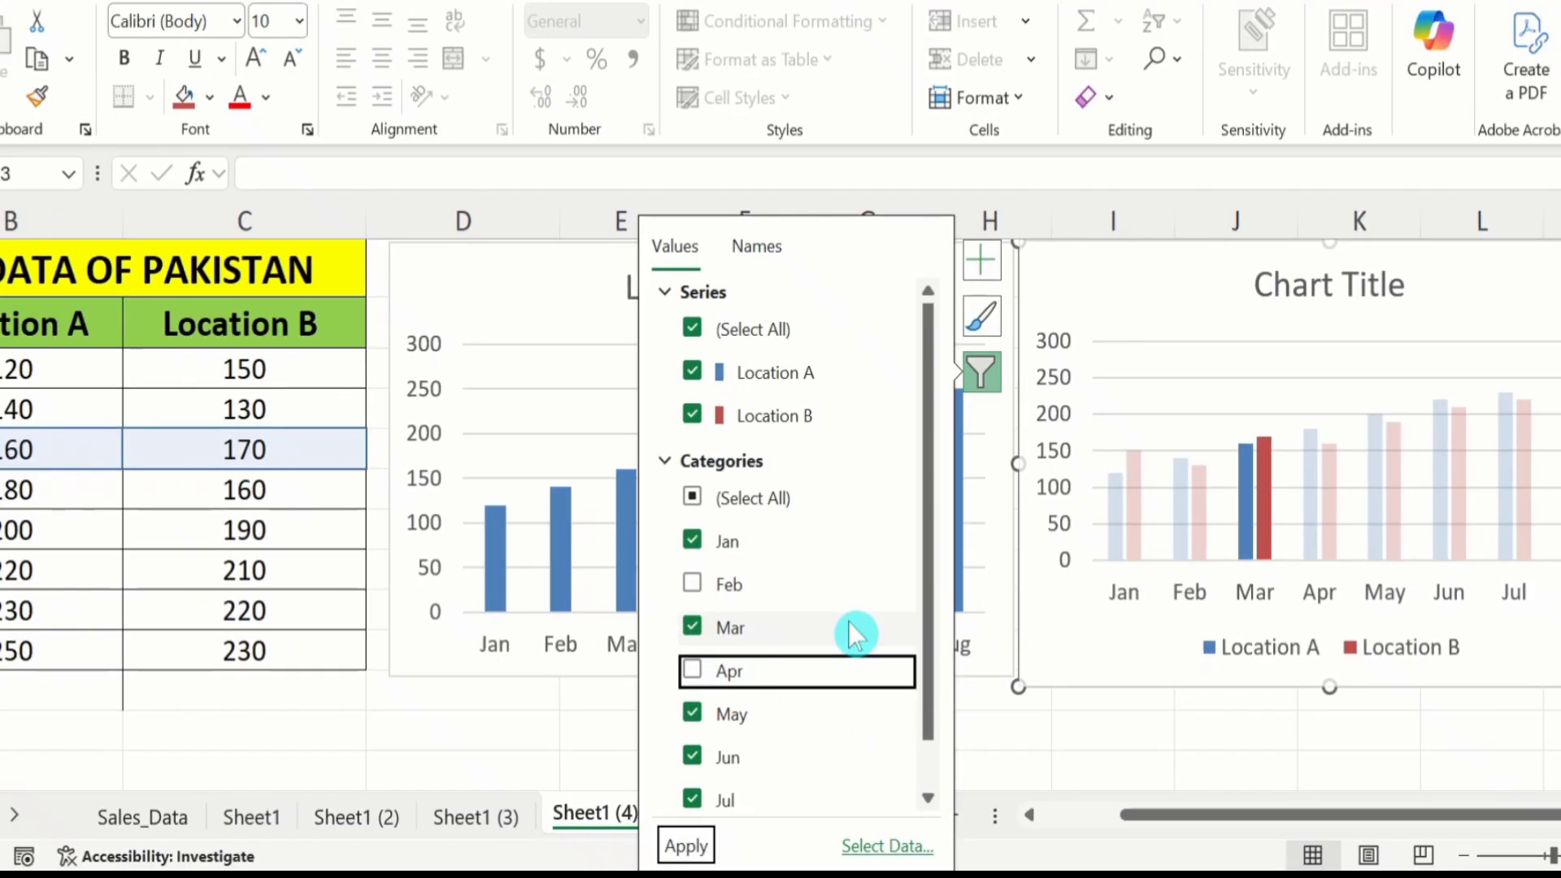
click(687, 847)
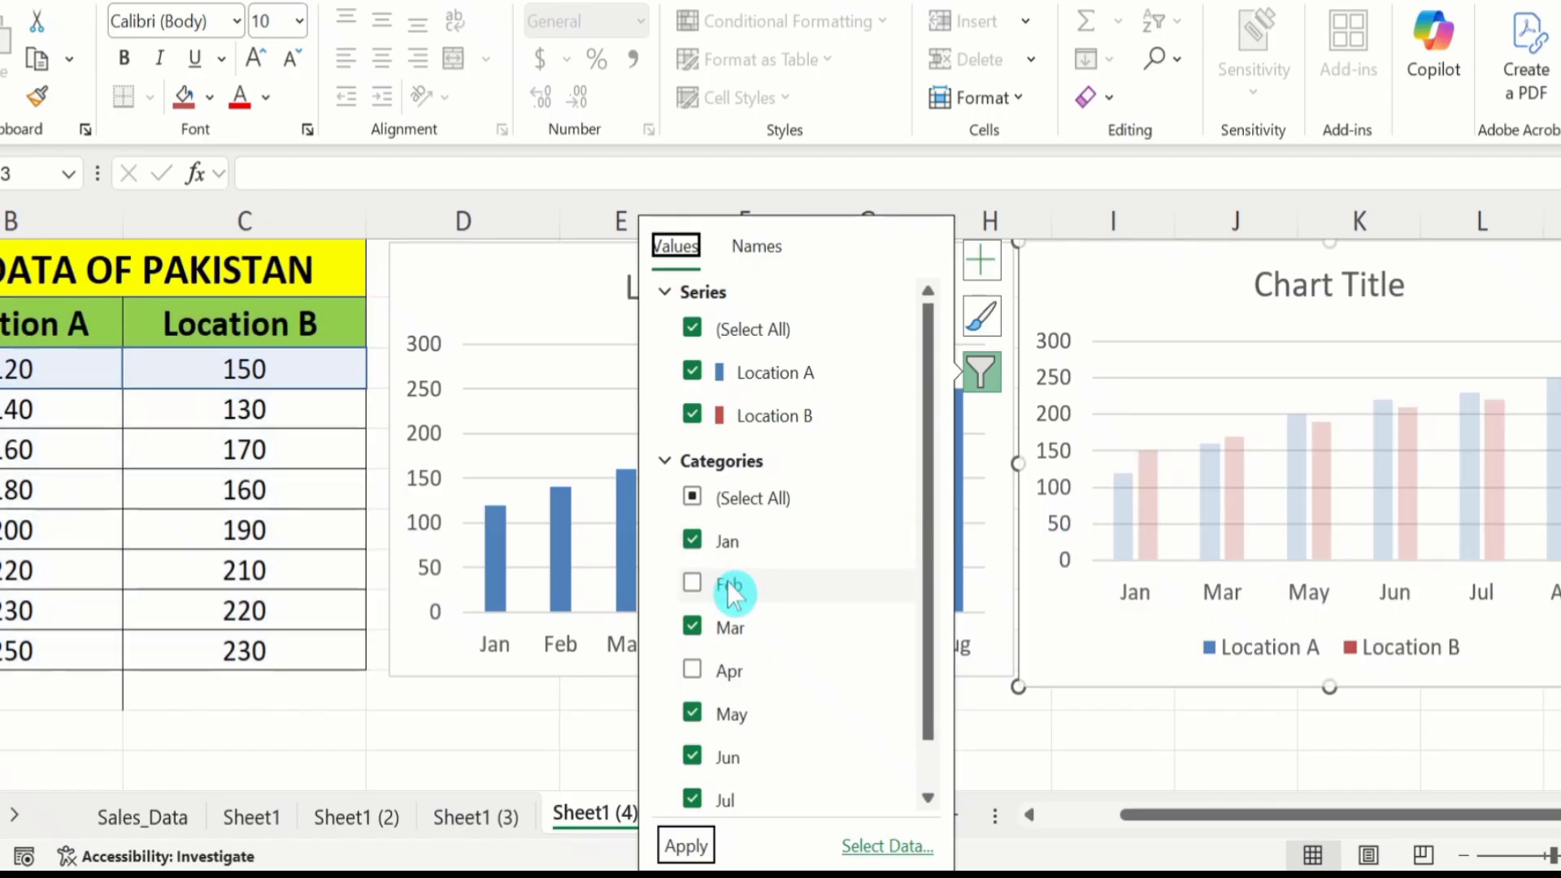
Restore the Feb and Apr categories in the two-location chart and close its filter.
click(693, 586)
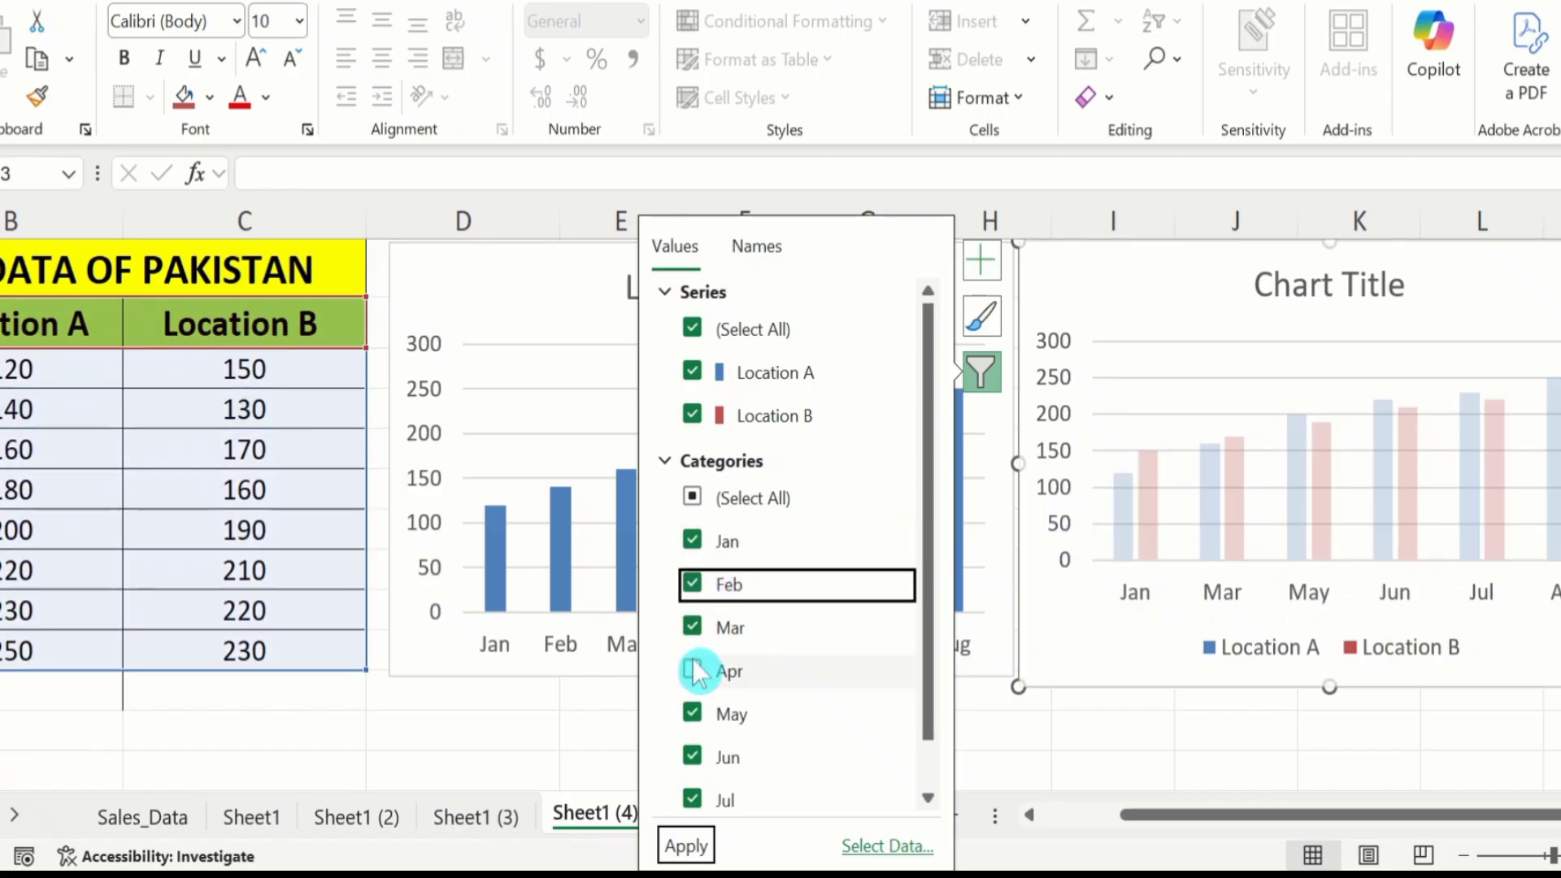
click(693, 669)
click(682, 847)
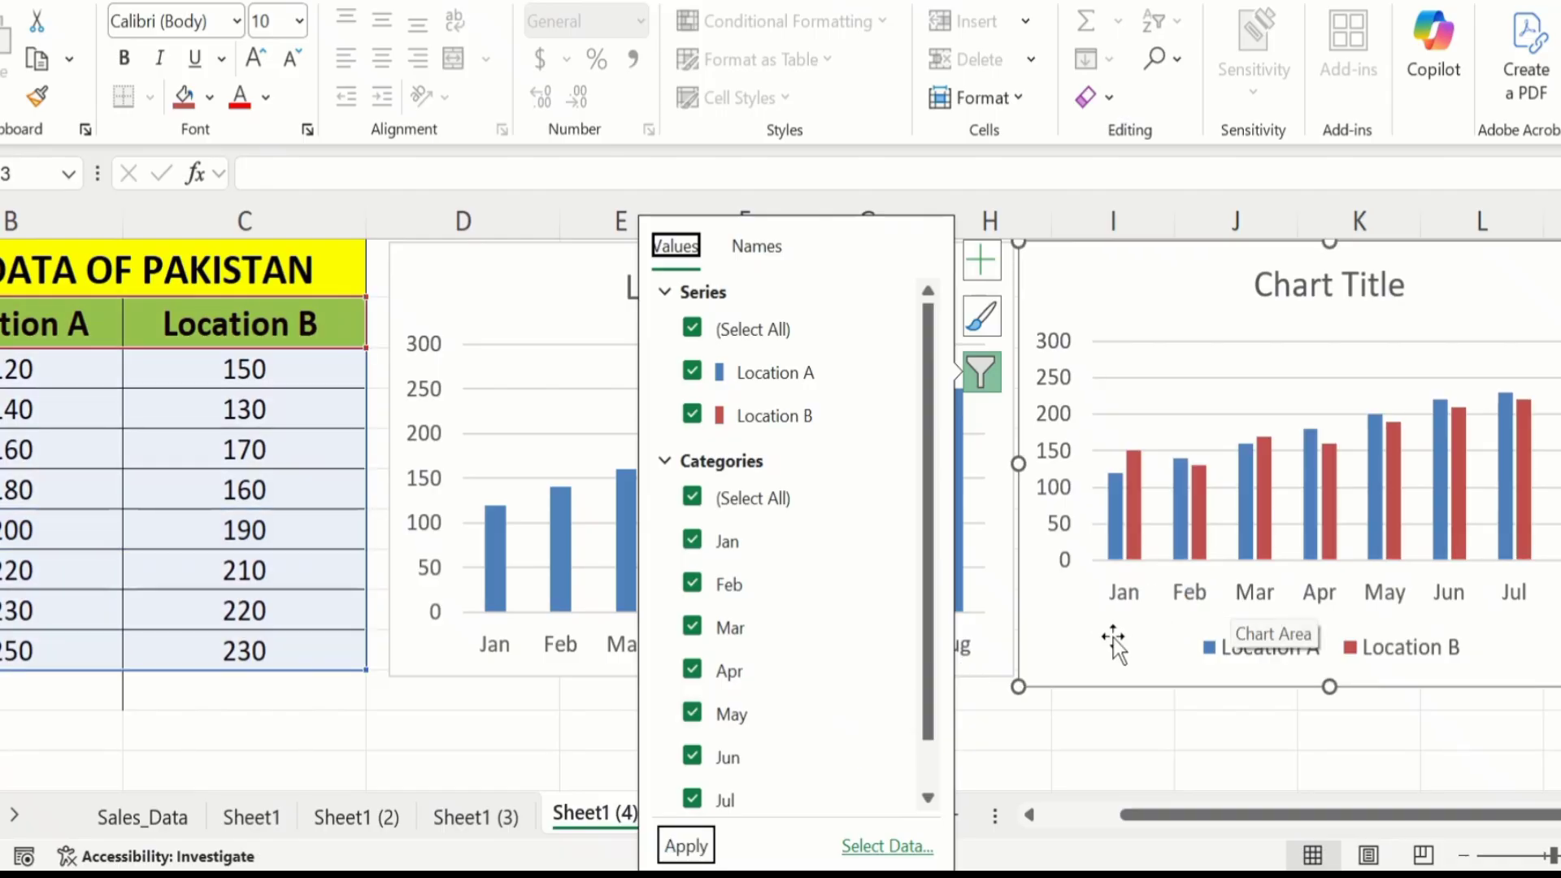
click(1103, 733)
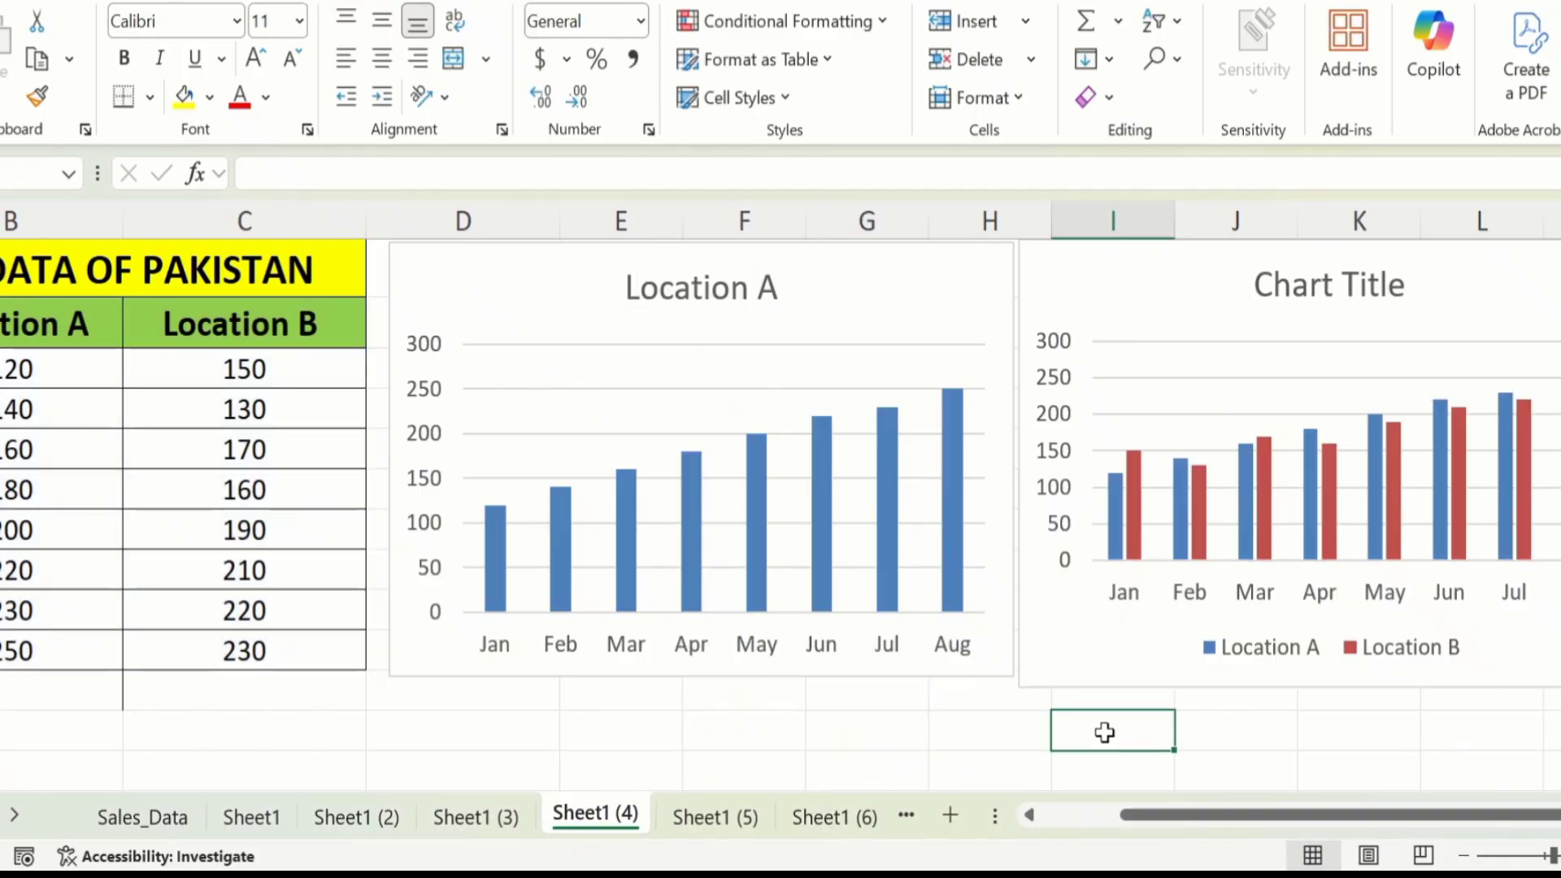